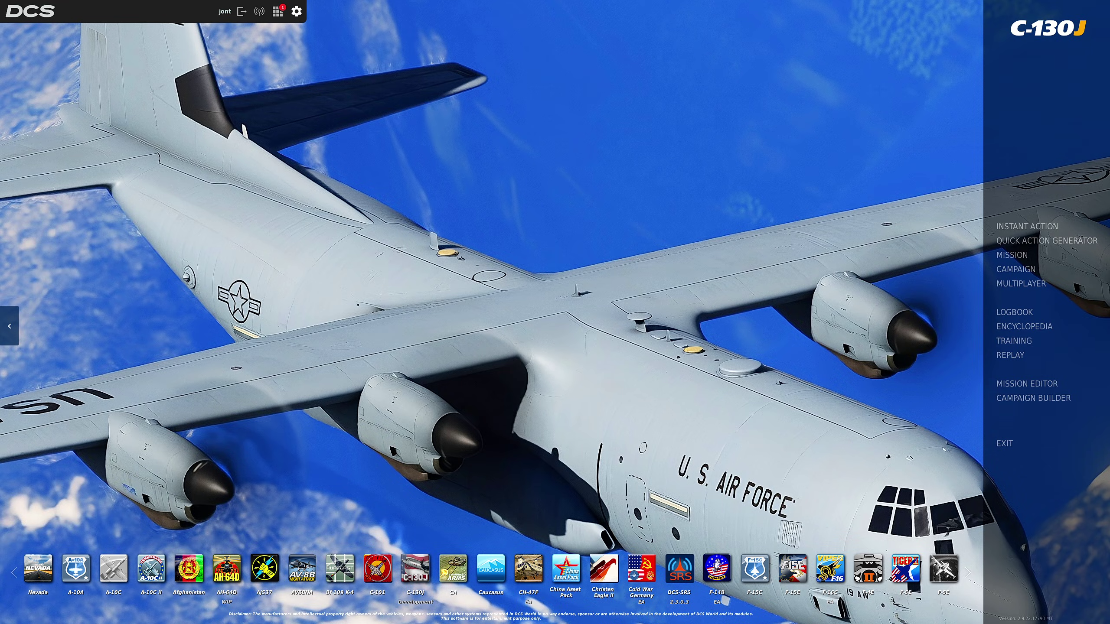
Step: Open the control options and show the Axis Commands category for the C-130J
left_click(297, 12)
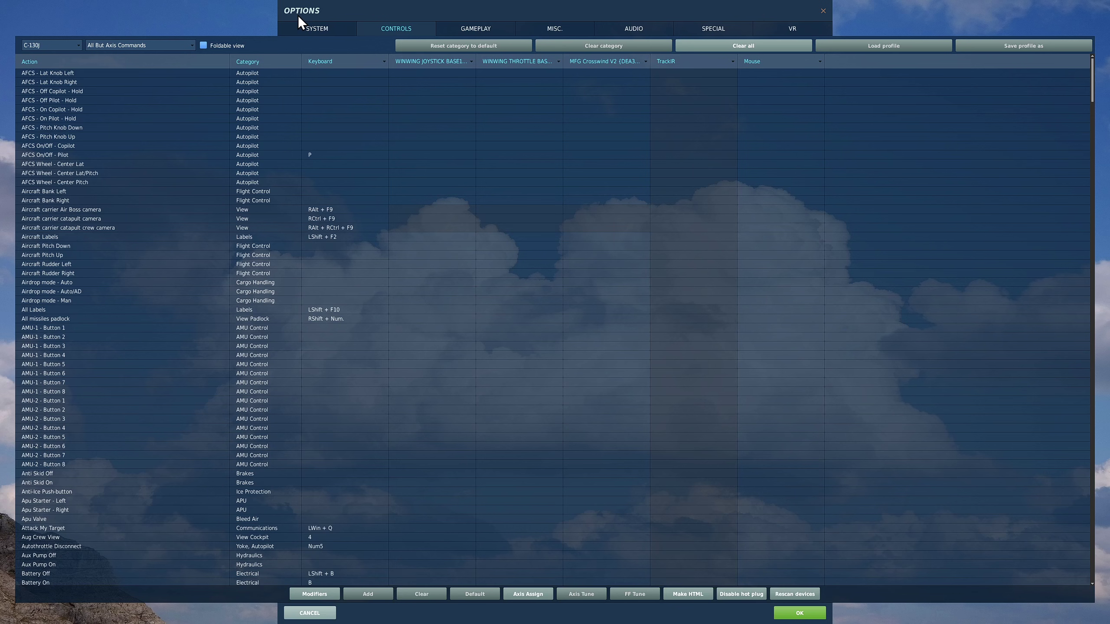
left_click(330, 27)
left_click(396, 28)
left_click(75, 45)
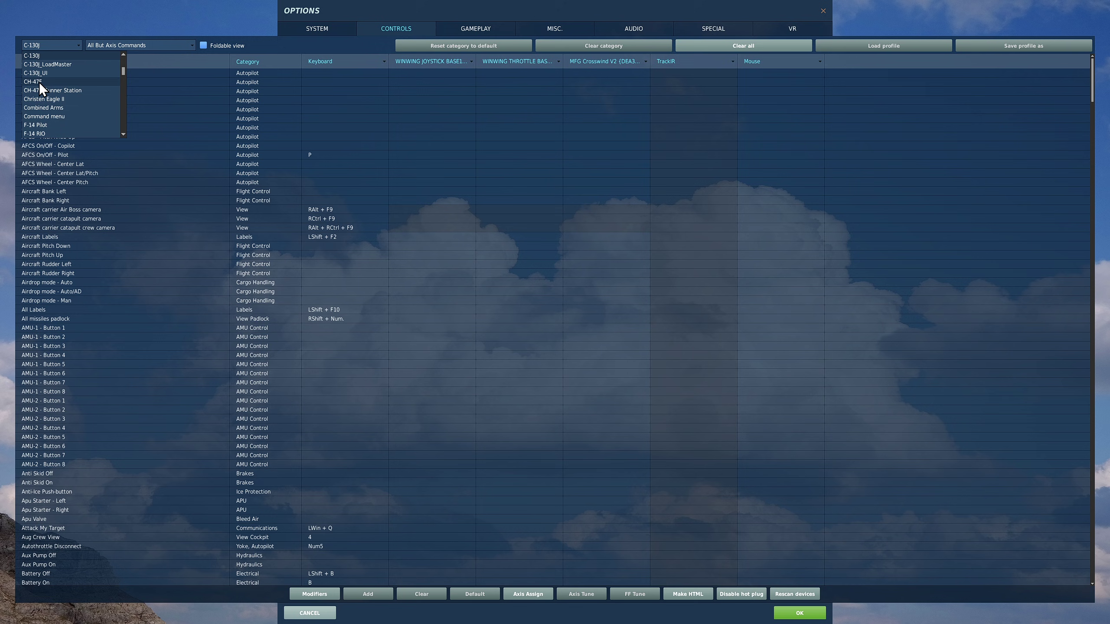
left_click(79, 45)
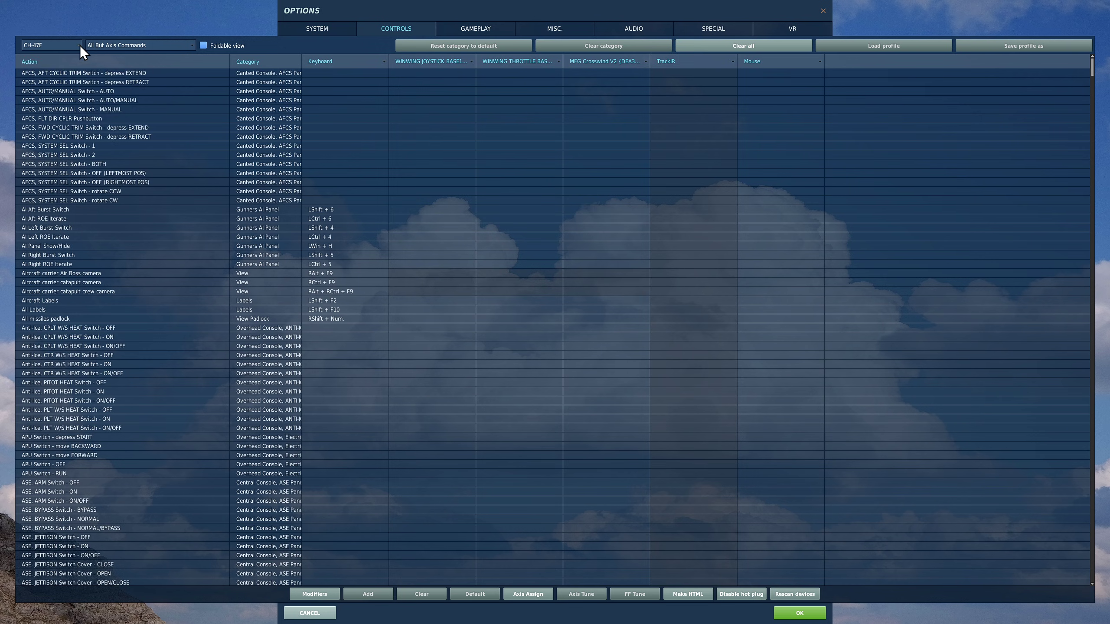
left_click(80, 45)
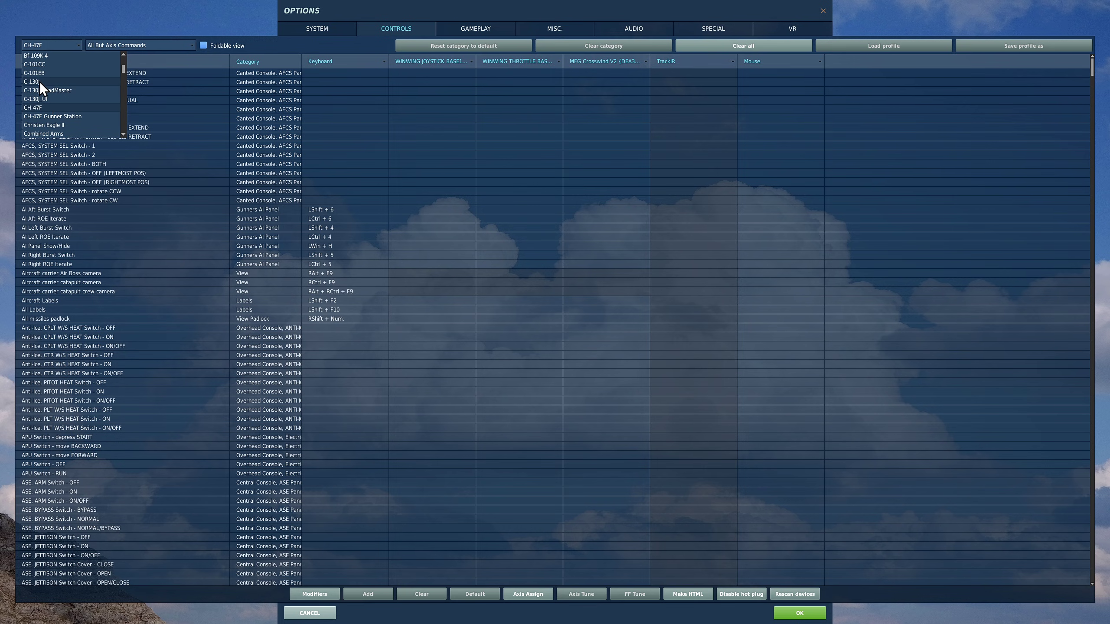
left_click(40, 82)
left_click(171, 46)
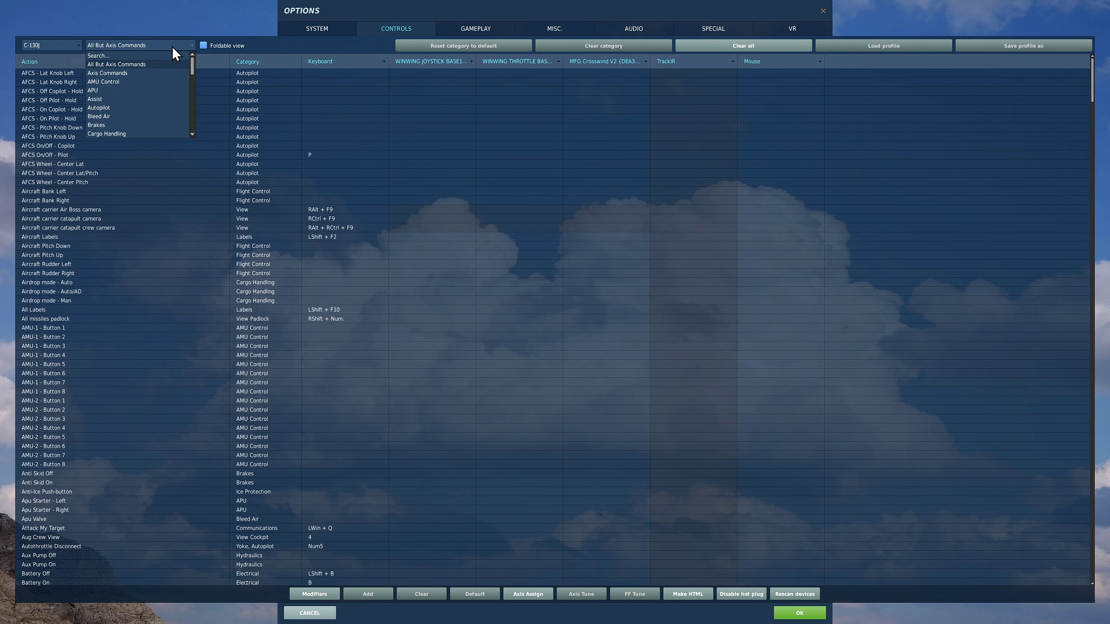
left_click(130, 73)
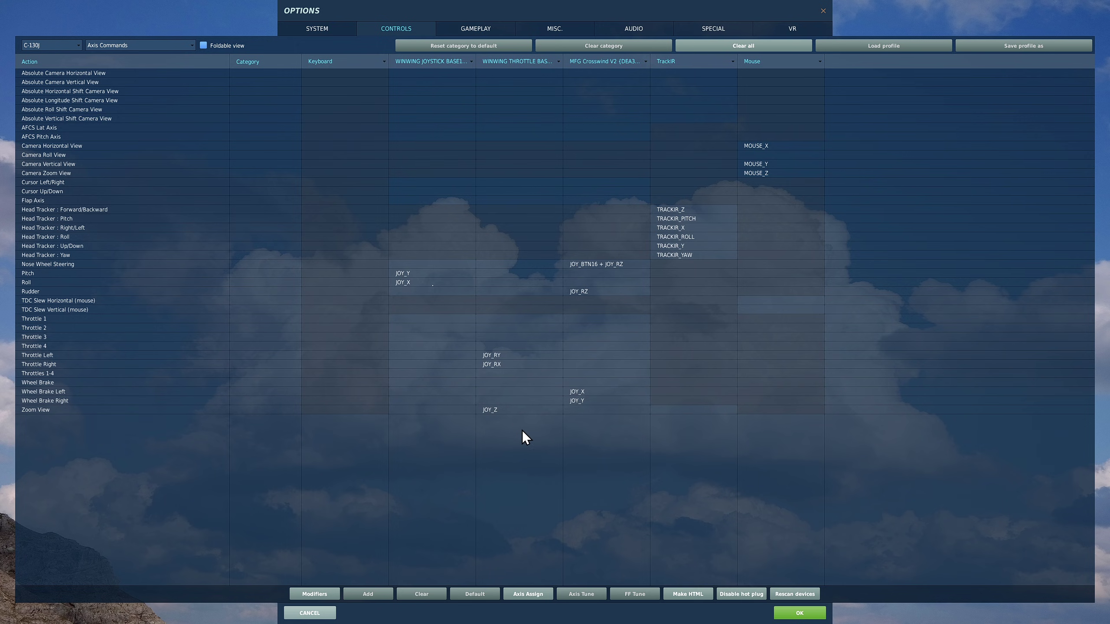
Step: Review the axis assignments for Zoom View, Wheel Brake Left, Wheel Brake Right and Throttles 1-4
left_click(501, 411)
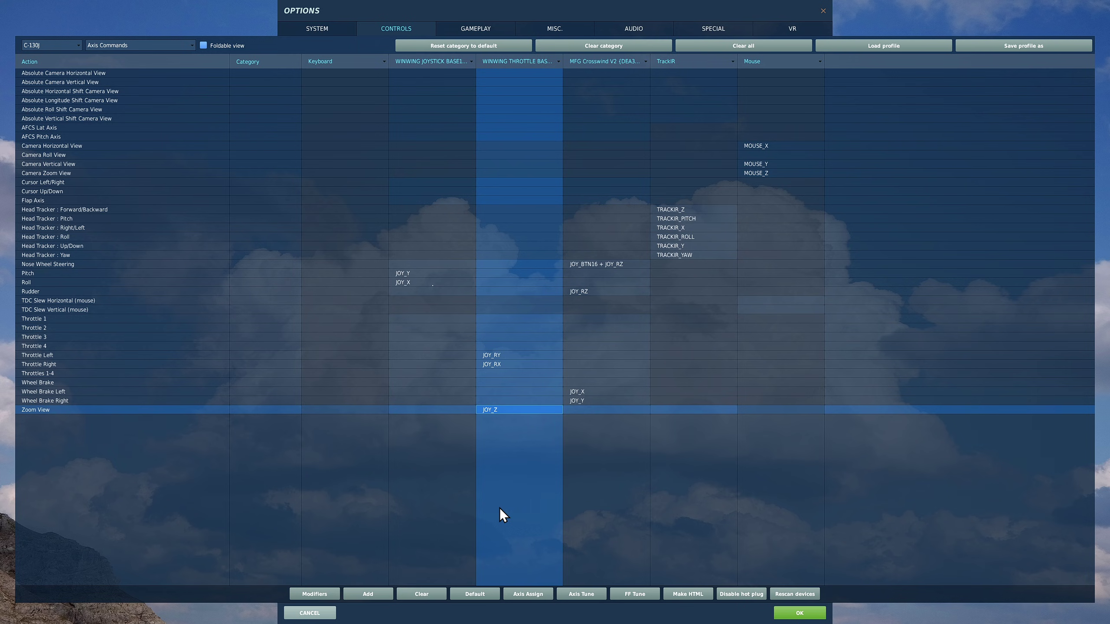
left_click(604, 393)
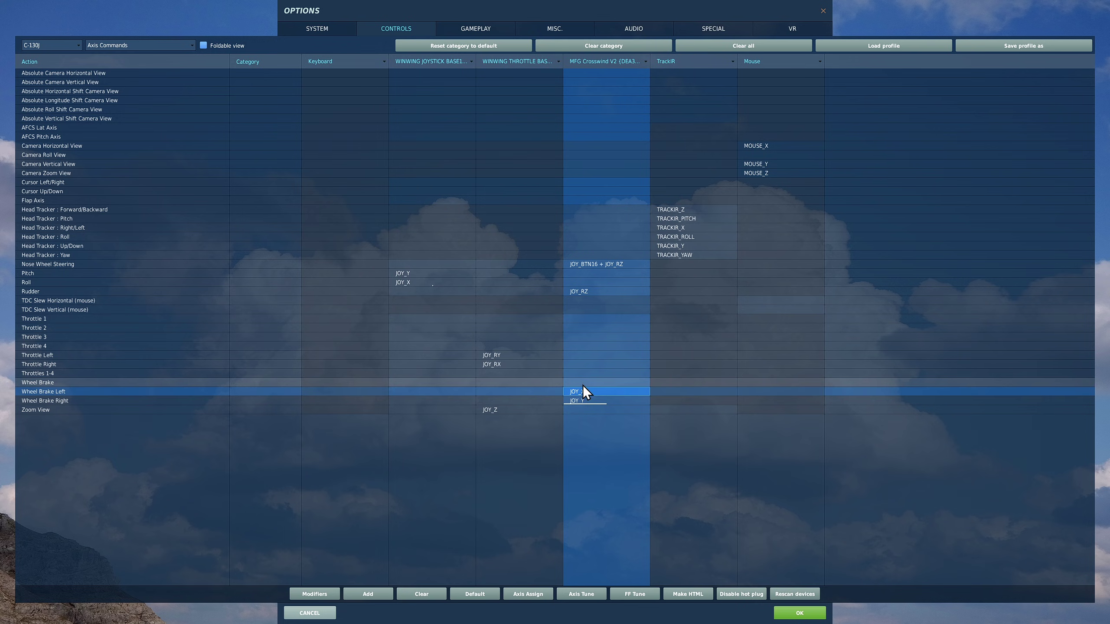
left_click(583, 399)
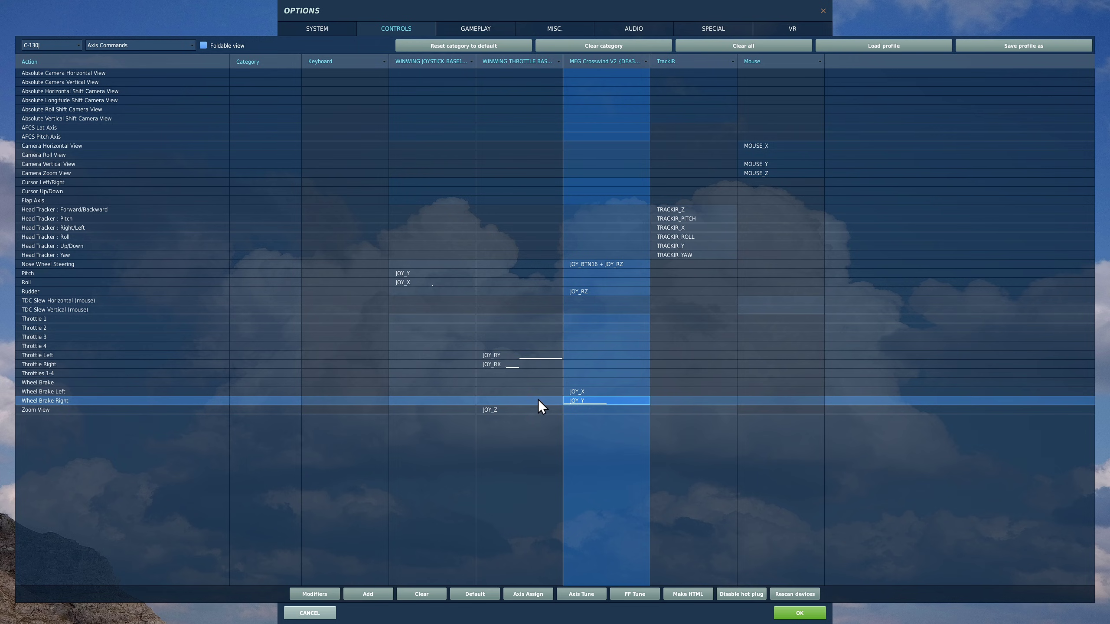
left_click(517, 375)
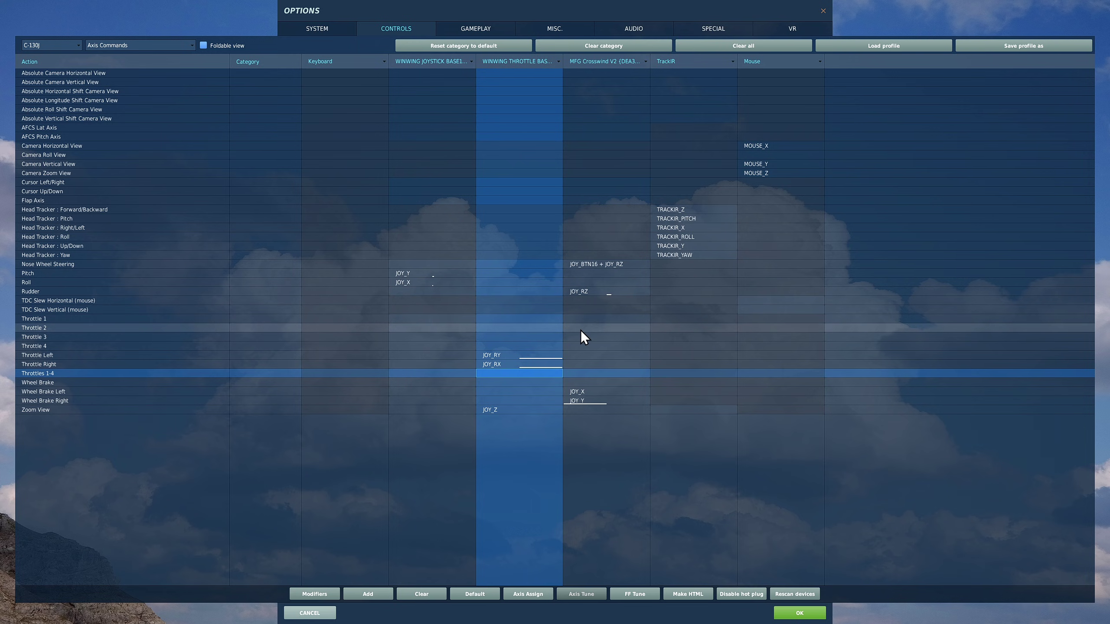
Step: Inspect the axis tuning curve and curvature of the Rudder axis on the MFG Crosswind pedals, leaving it without saving
left_click(593, 293)
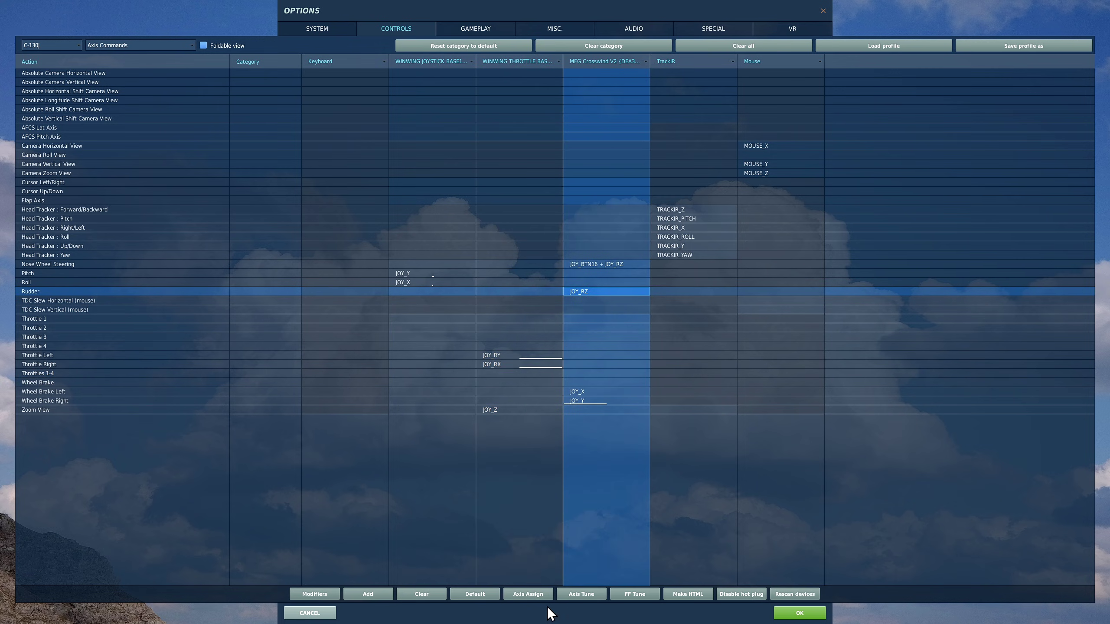
left_click(589, 595)
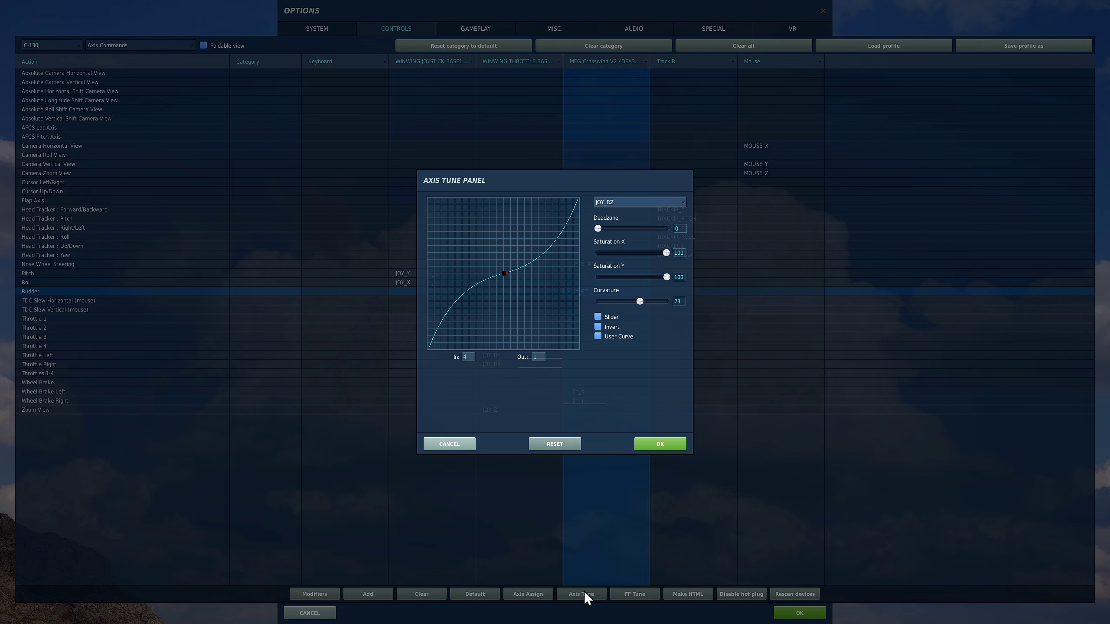
left_click(643, 302)
left_click(448, 444)
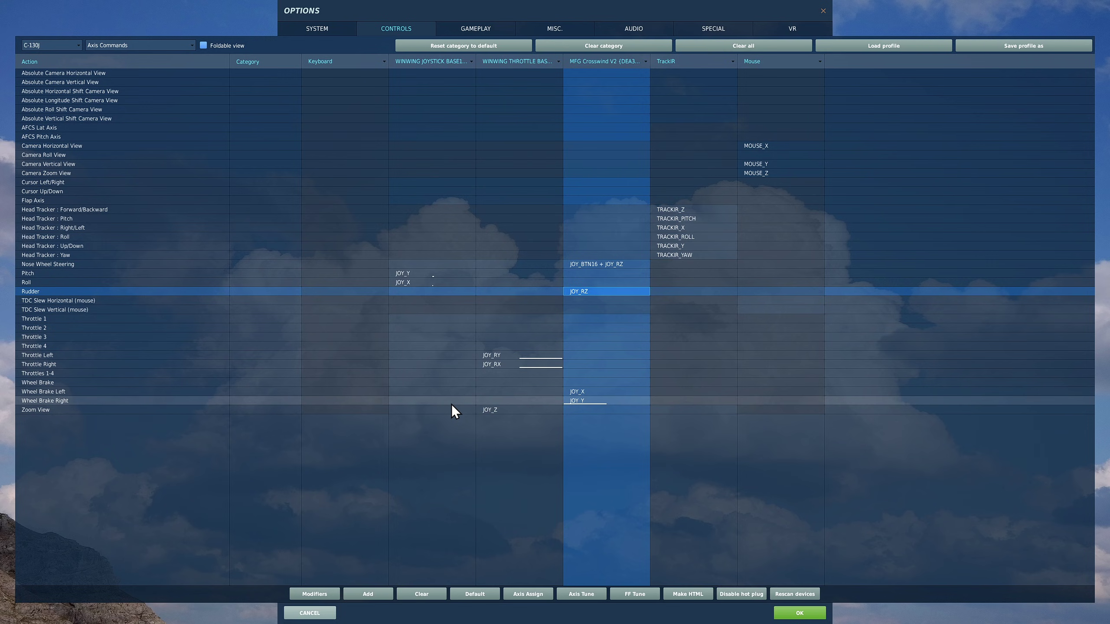
Step: Examine the Nose Wheel Steering assignment on the MFG Crosswind pedals and compare it with the Rudder axis
left_click(79, 264)
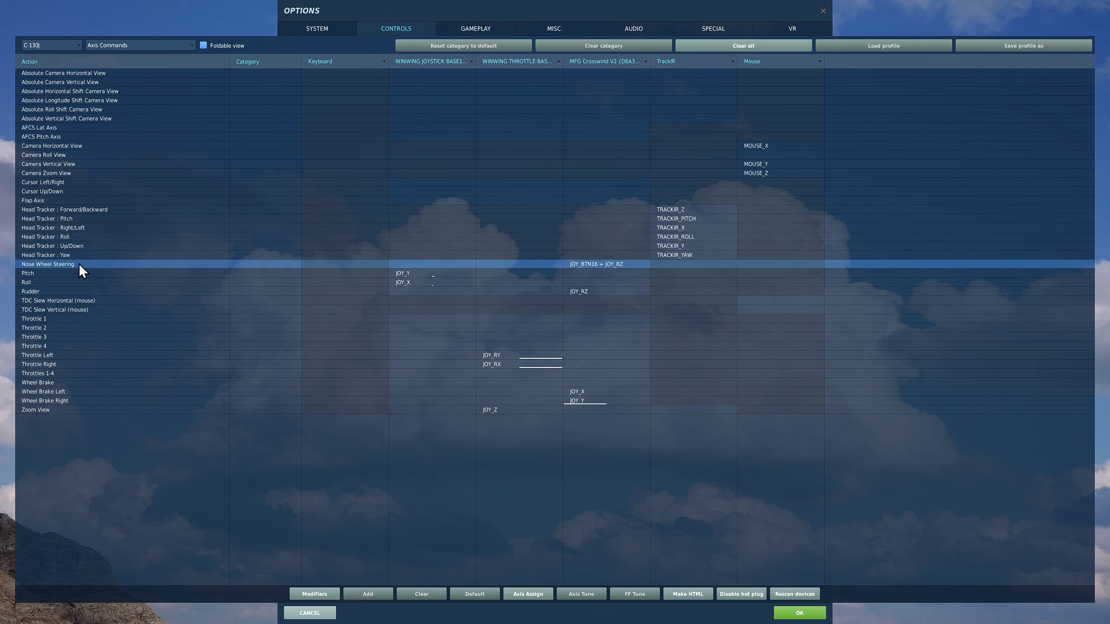
left_click(614, 265)
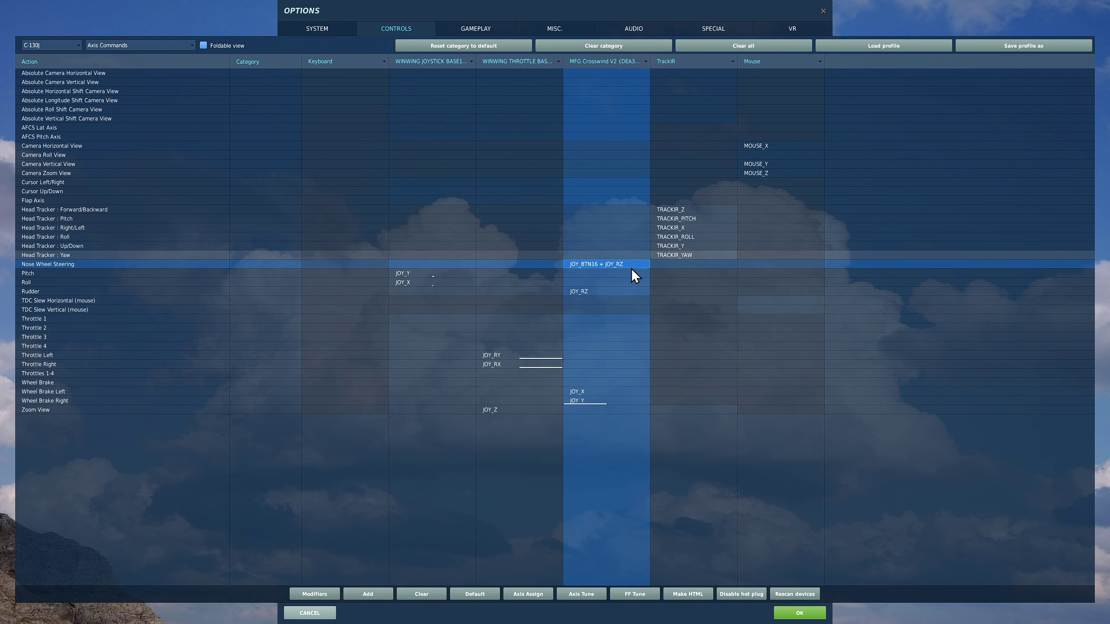
left_click(598, 283)
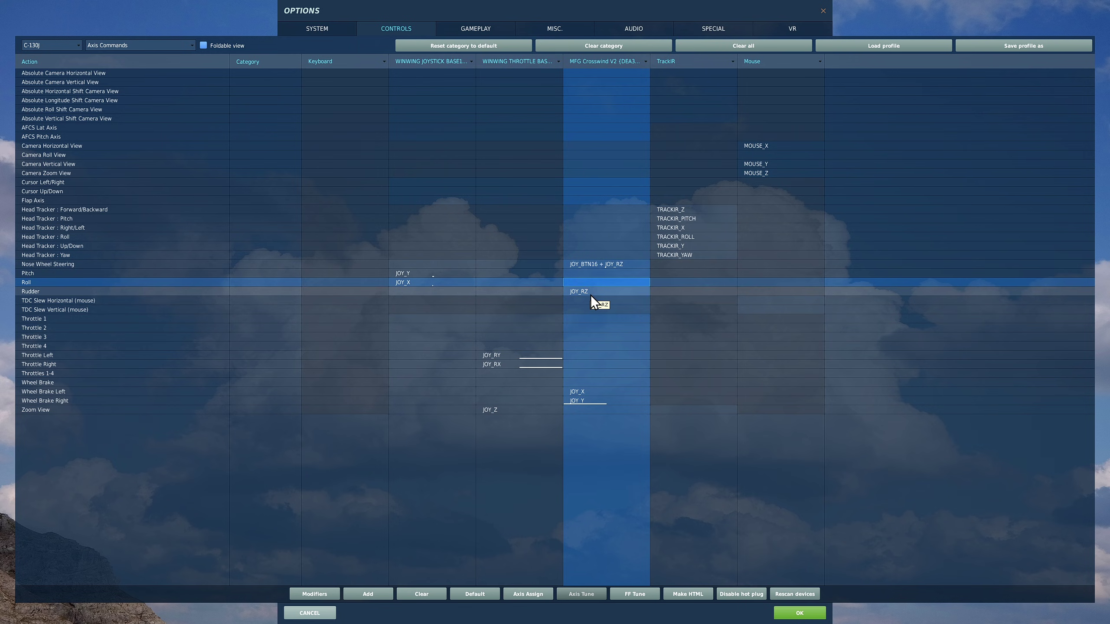
Step: Show the Yoke category and review its commands, including Autothrottle Disconnect, Copilot and Pilot Transmit, Hush and Pitch Sync
left_click(158, 47)
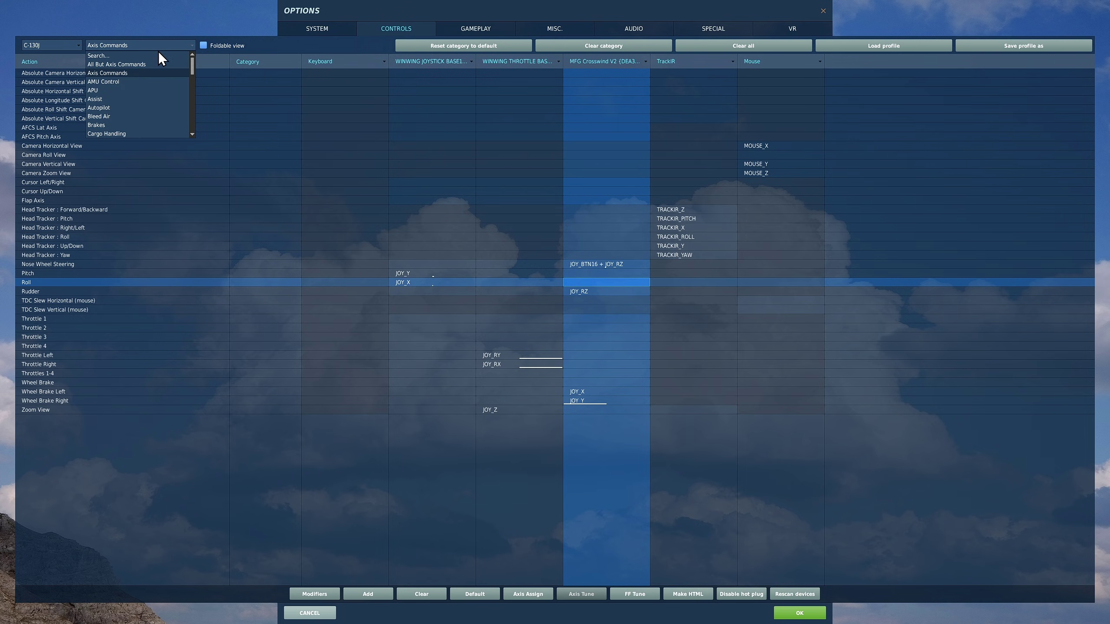
scroll(147, 93, "down", 15)
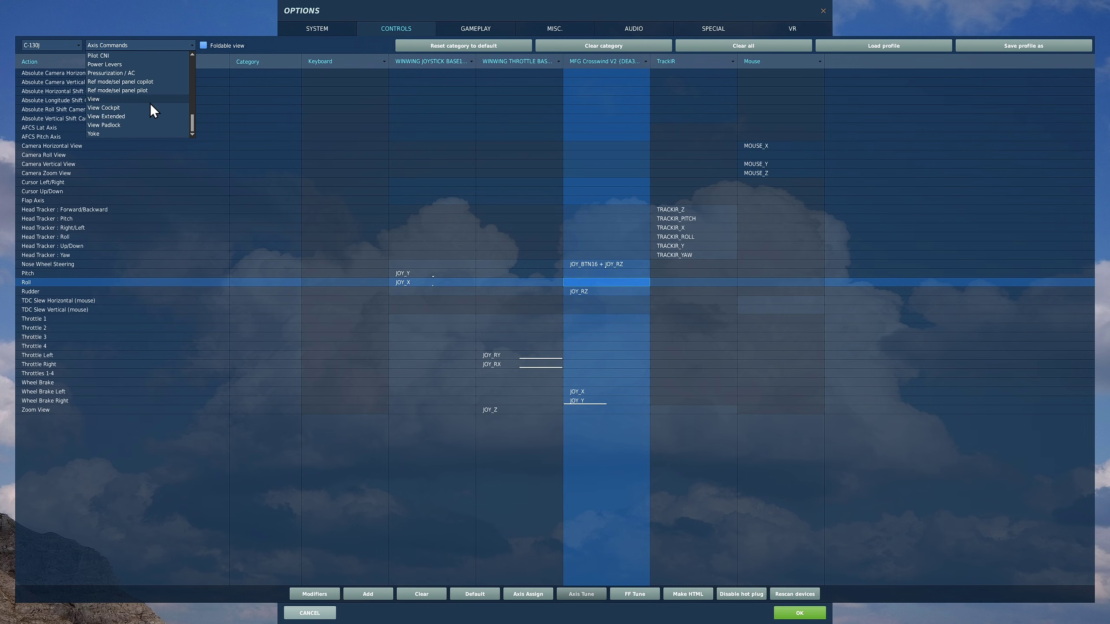
left_click(118, 135)
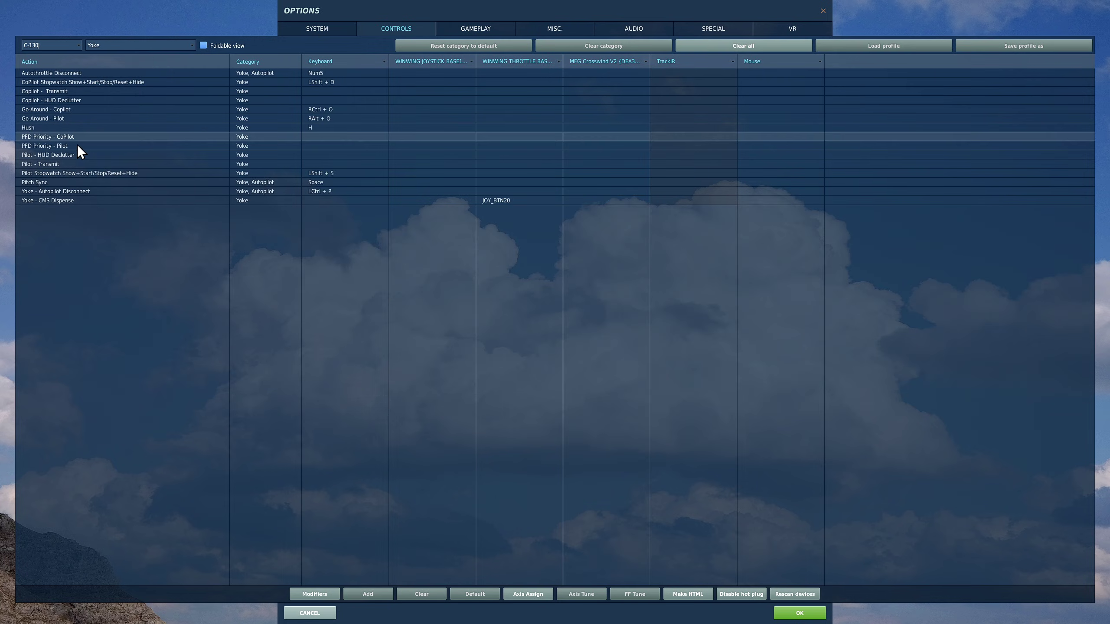
left_click(82, 73)
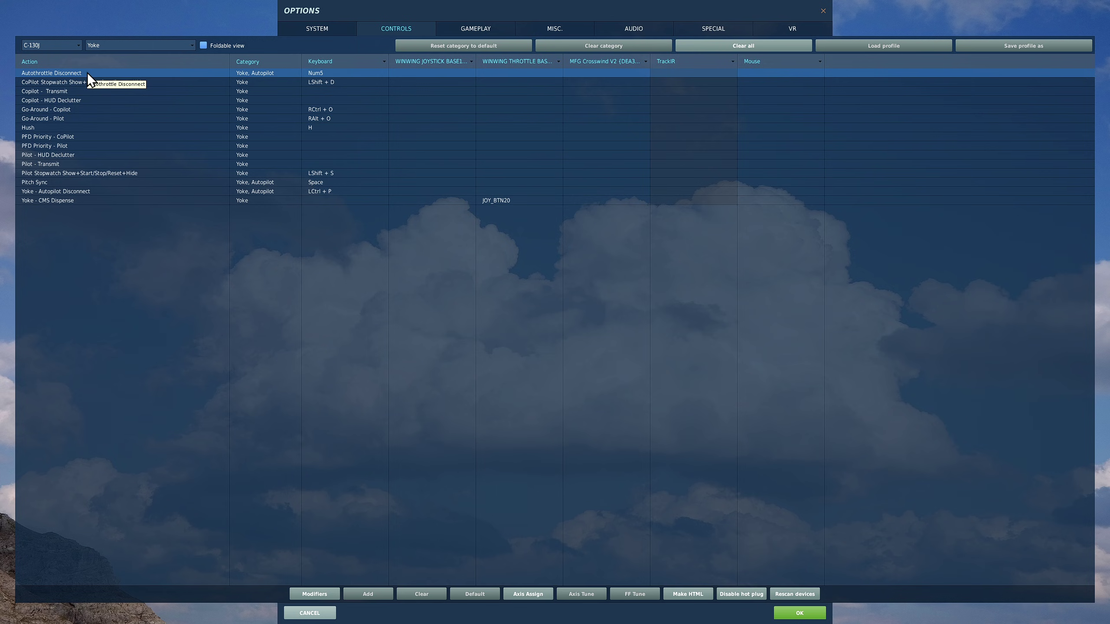
left_click(68, 91)
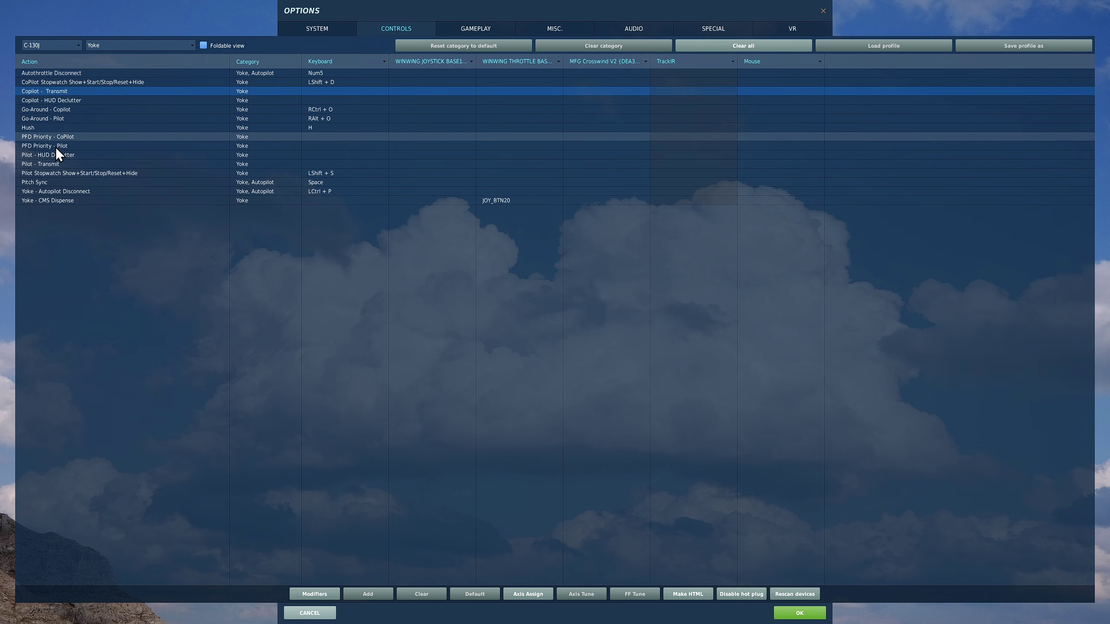
left_click(51, 164)
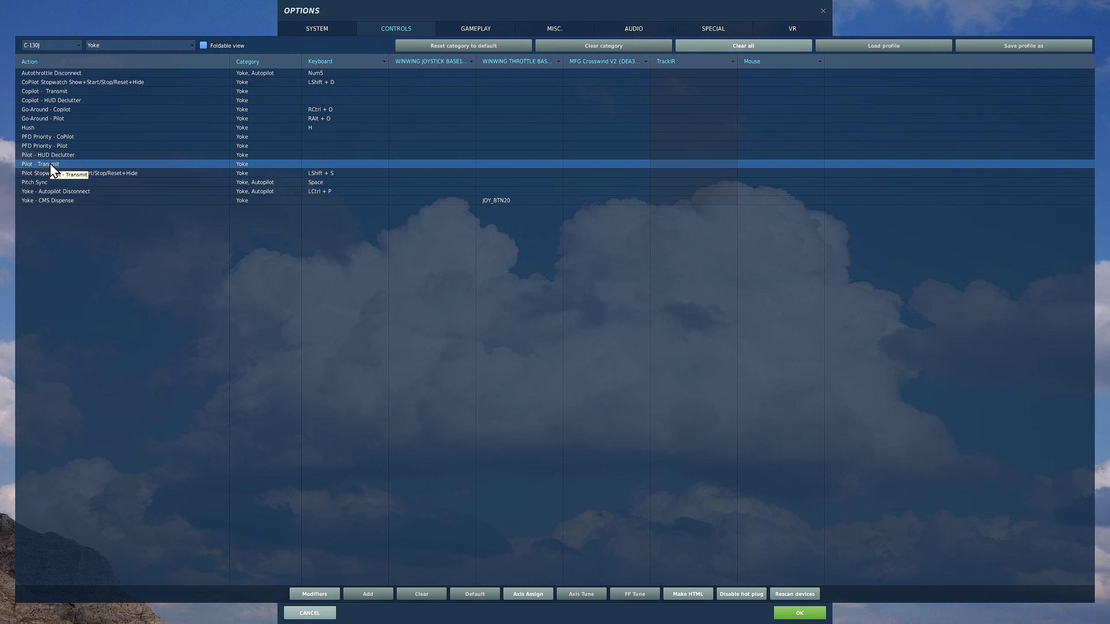
left_click(43, 127)
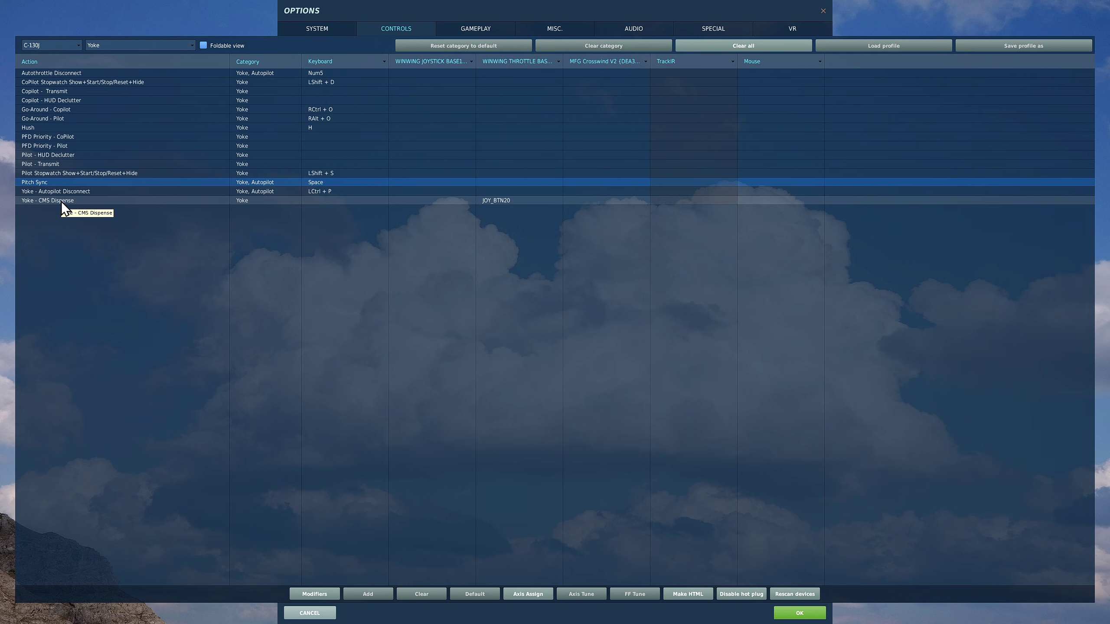
Step: Show the Flight Control category to review the flaps and trim assignments
left_click(187, 44)
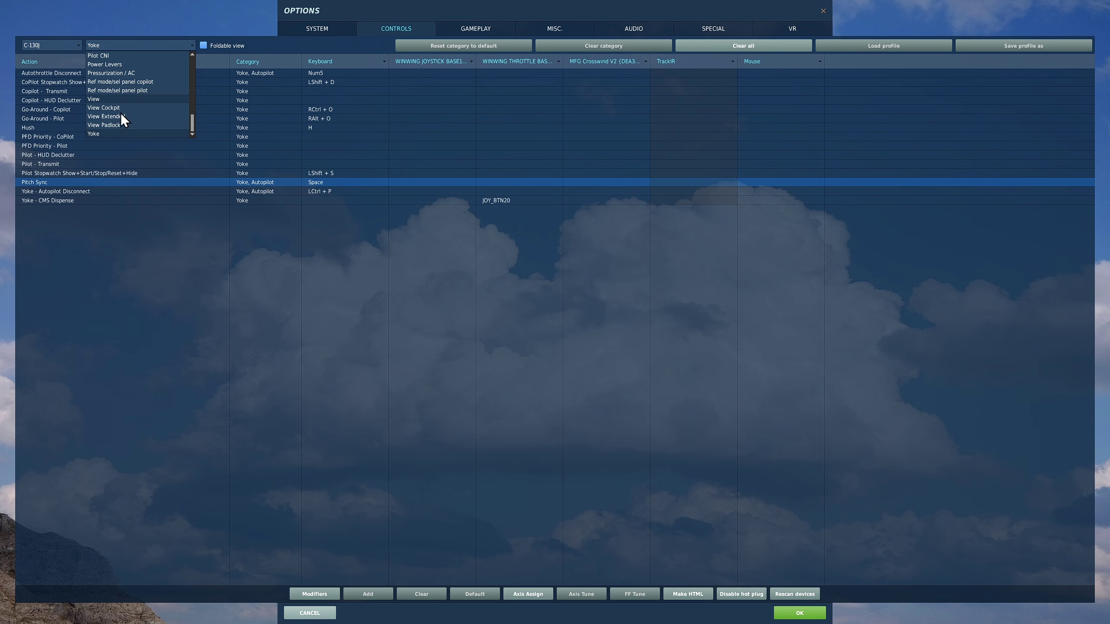
scroll(121, 115, "up", 5)
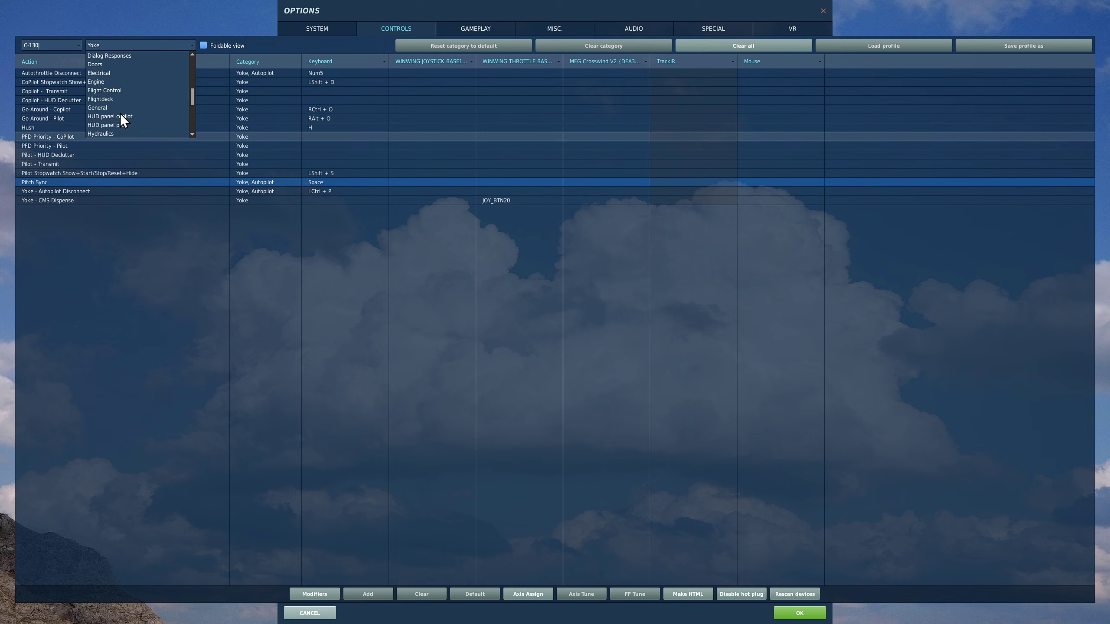
left_click(114, 90)
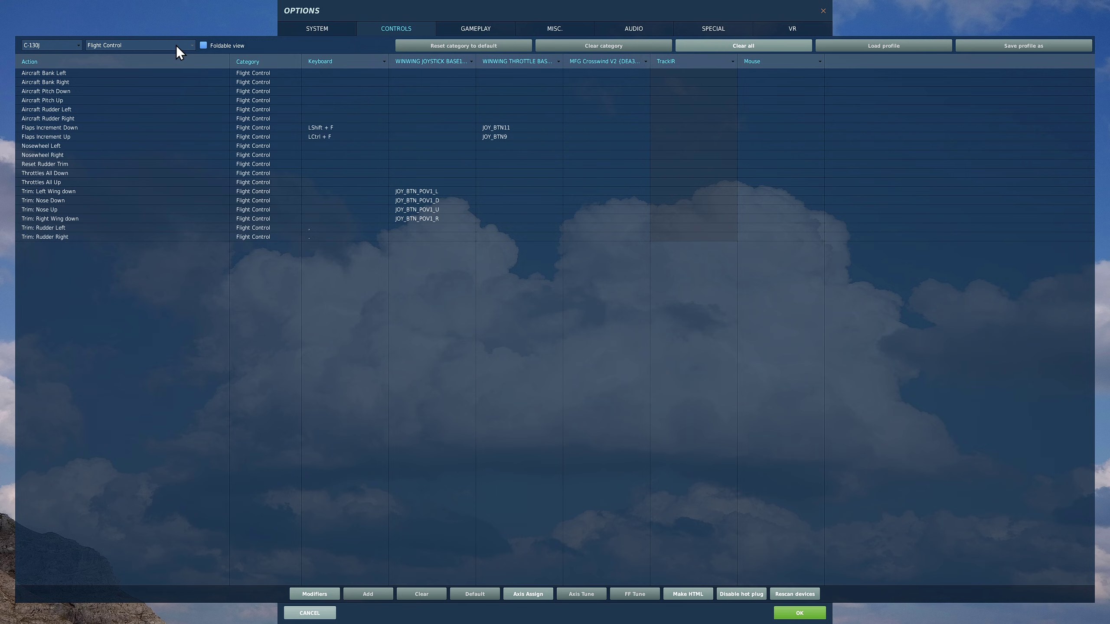
Step: Show the Cargo Handling category and review the keyboard bindings for Ramp Switch Close and Open, Caution and Jump
left_click(189, 45)
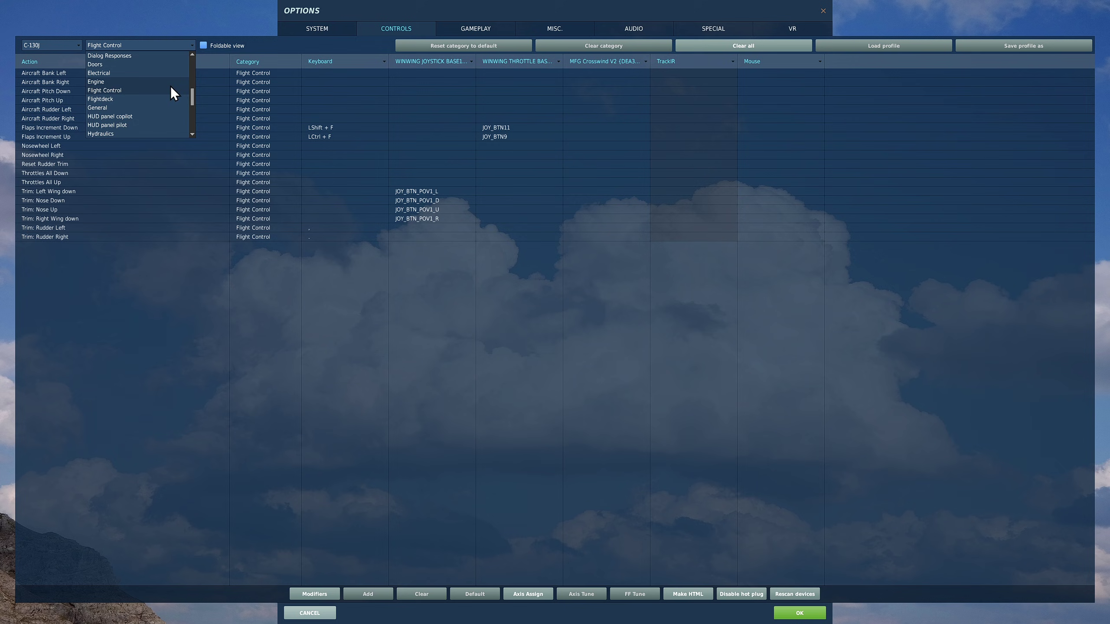
scroll(147, 105, "up", 2)
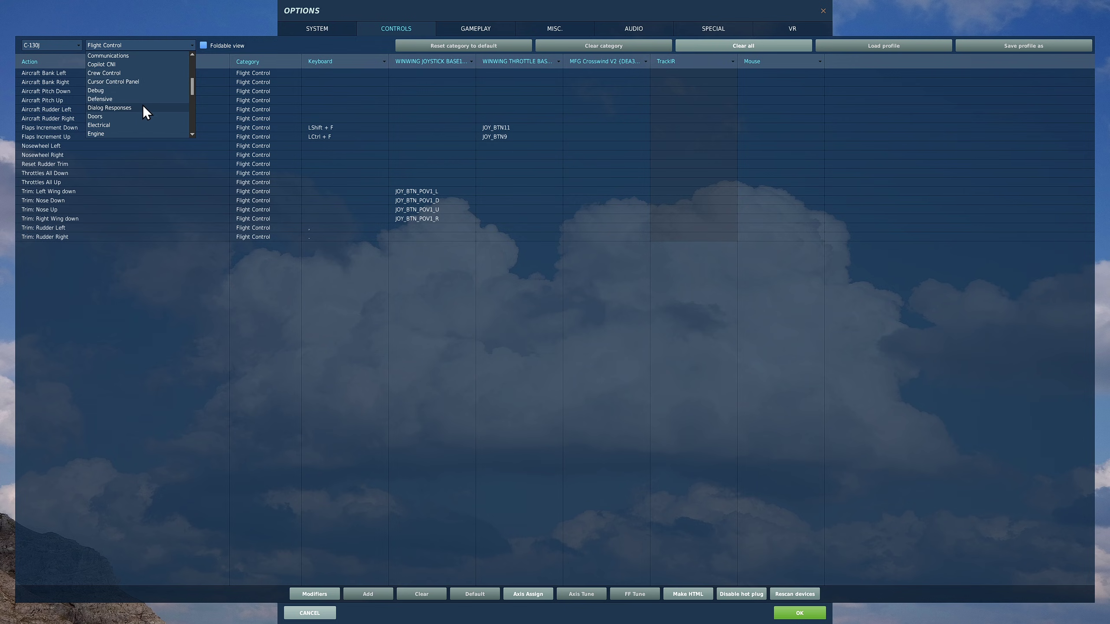
scroll(118, 98, "up", 3)
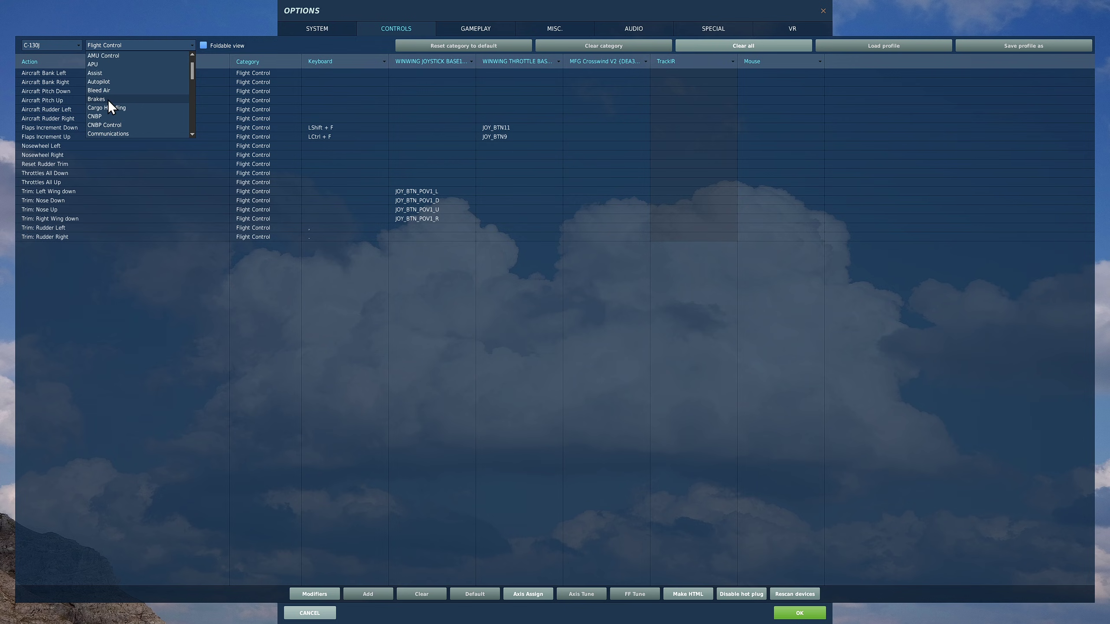
left_click(114, 108)
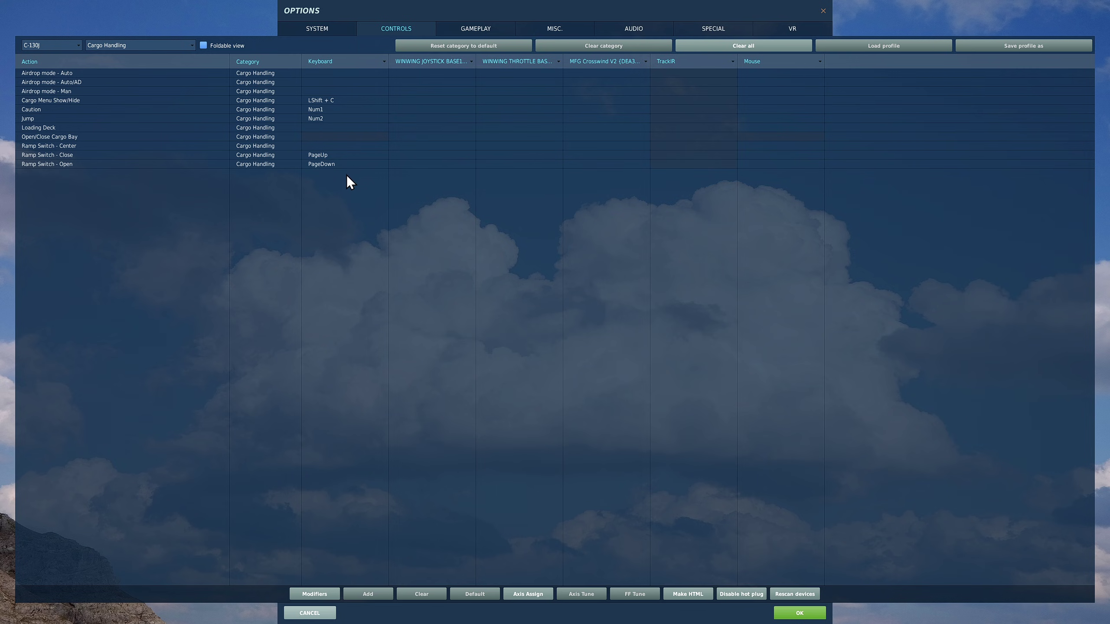
left_click(331, 156)
left_click(327, 163)
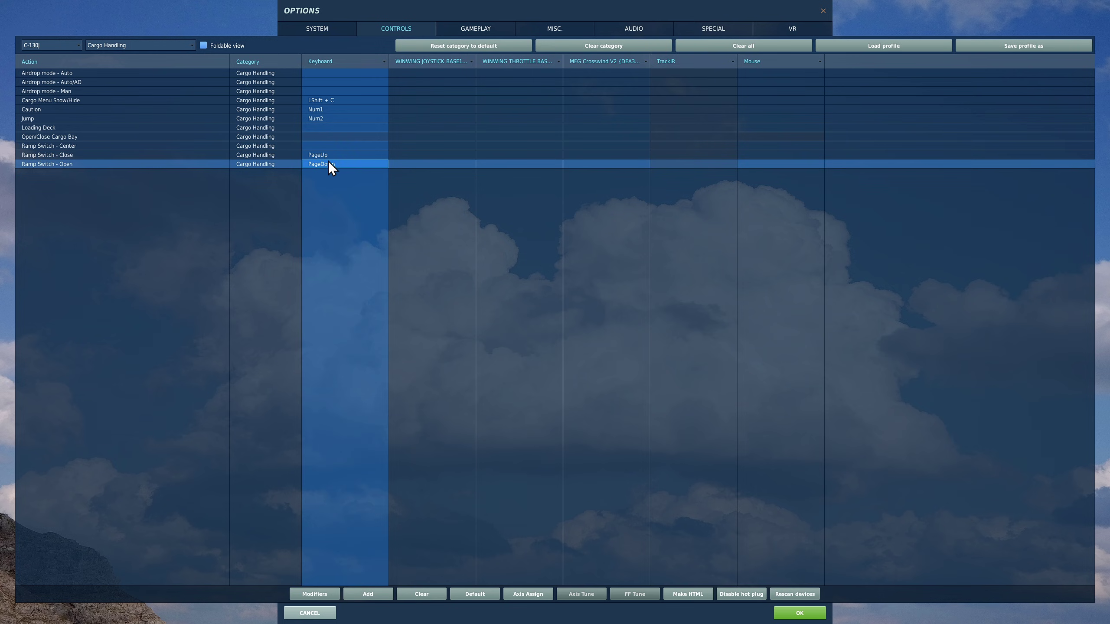
left_click(328, 155)
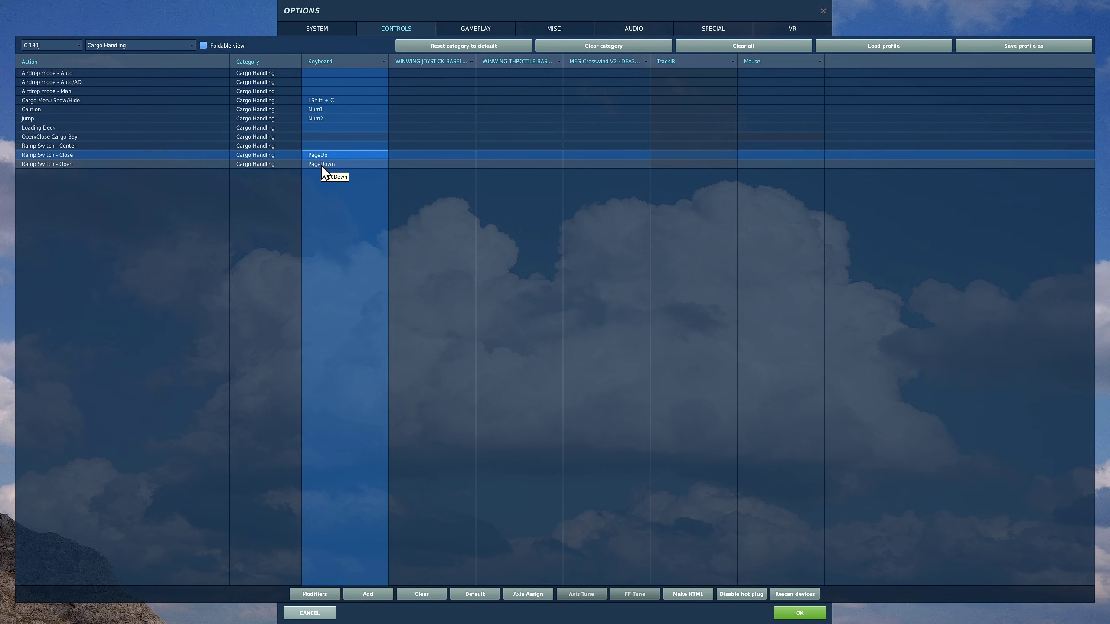
left_click(328, 112)
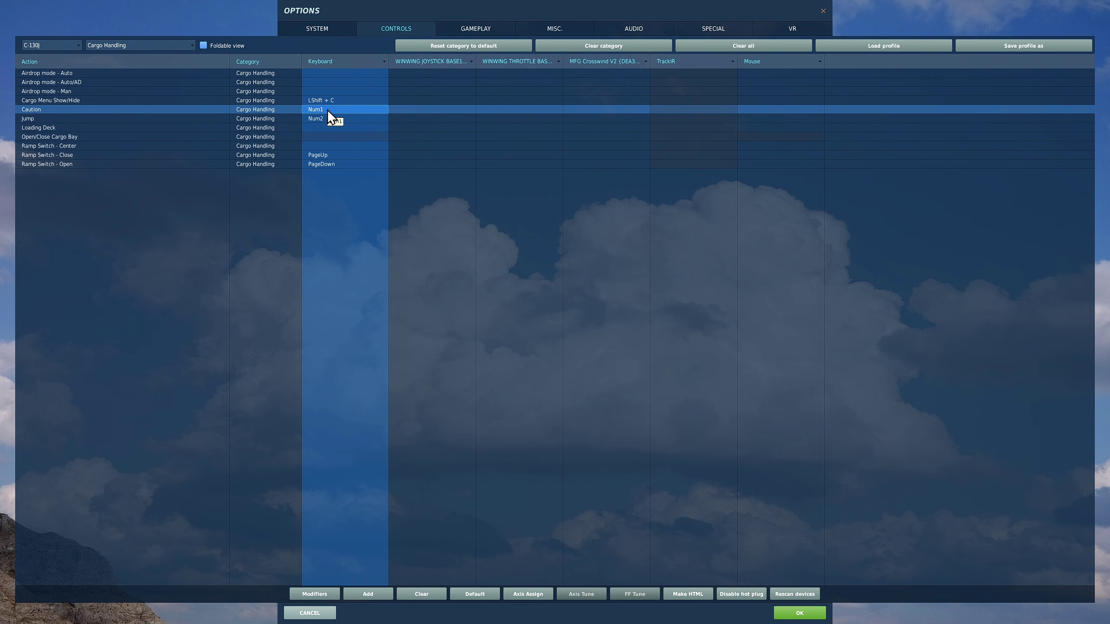
left_click(328, 120)
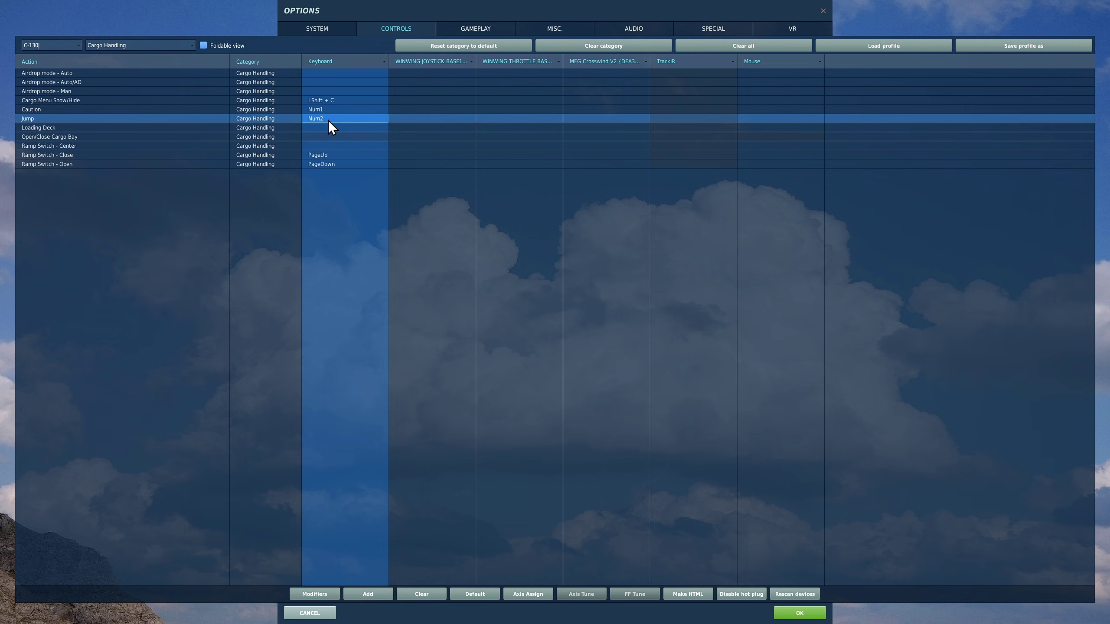
Step: Show the Autopilot category and review the keyboard bindings for AFCS On/Off, Autothrottle Disconnect, Pitch Sync, Yoke Autopilot Disconnect and Pilot Heading Knob
left_click(190, 45)
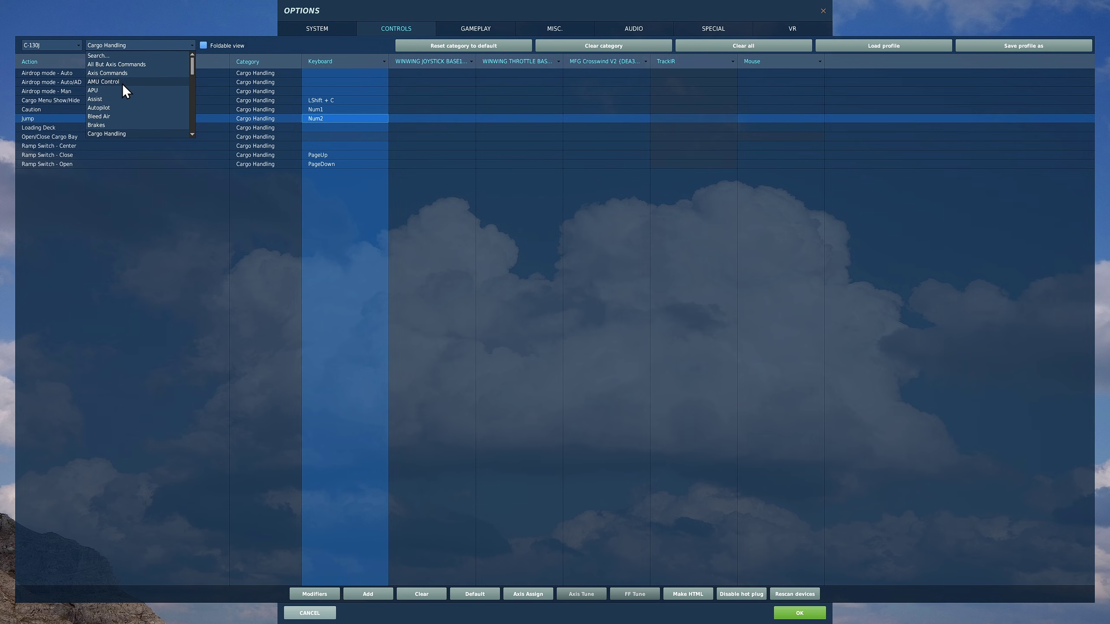
left_click(110, 108)
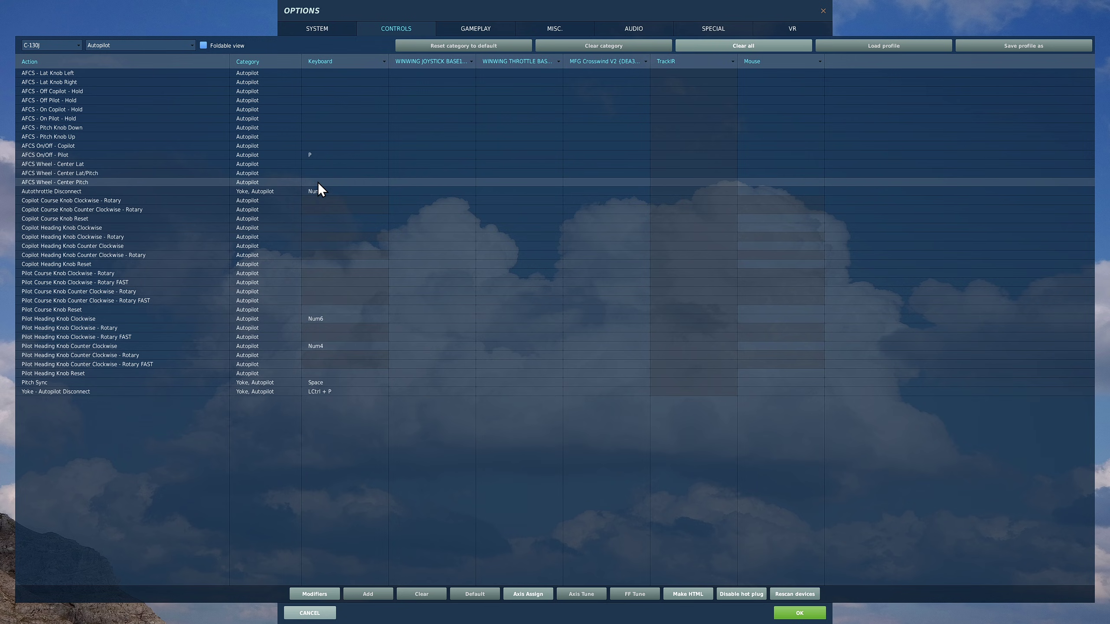
left_click(313, 156)
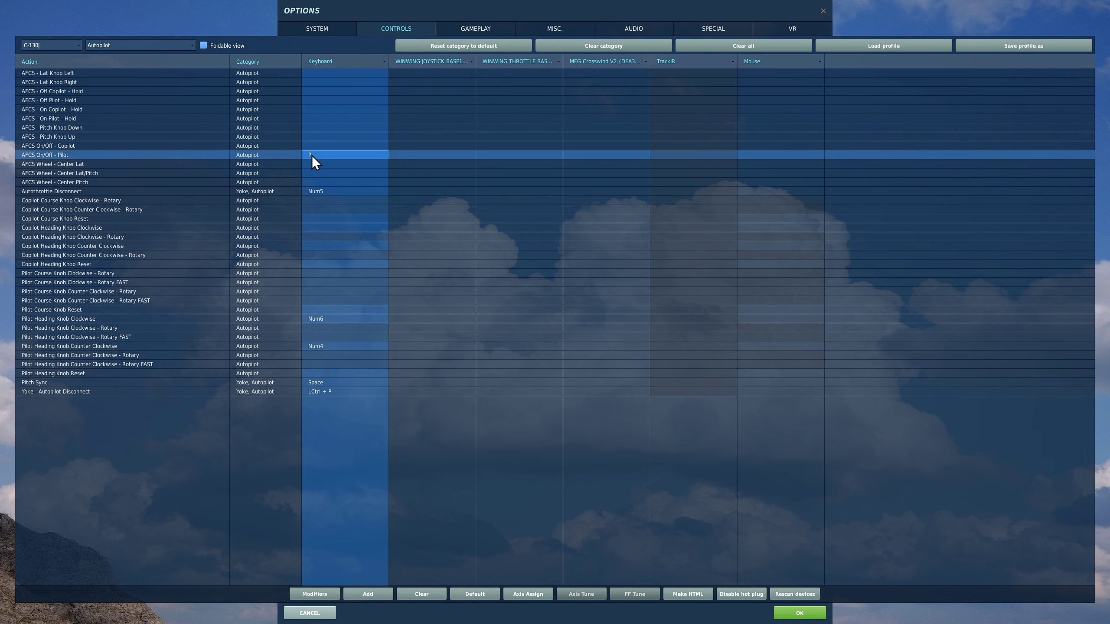
left_click(314, 146)
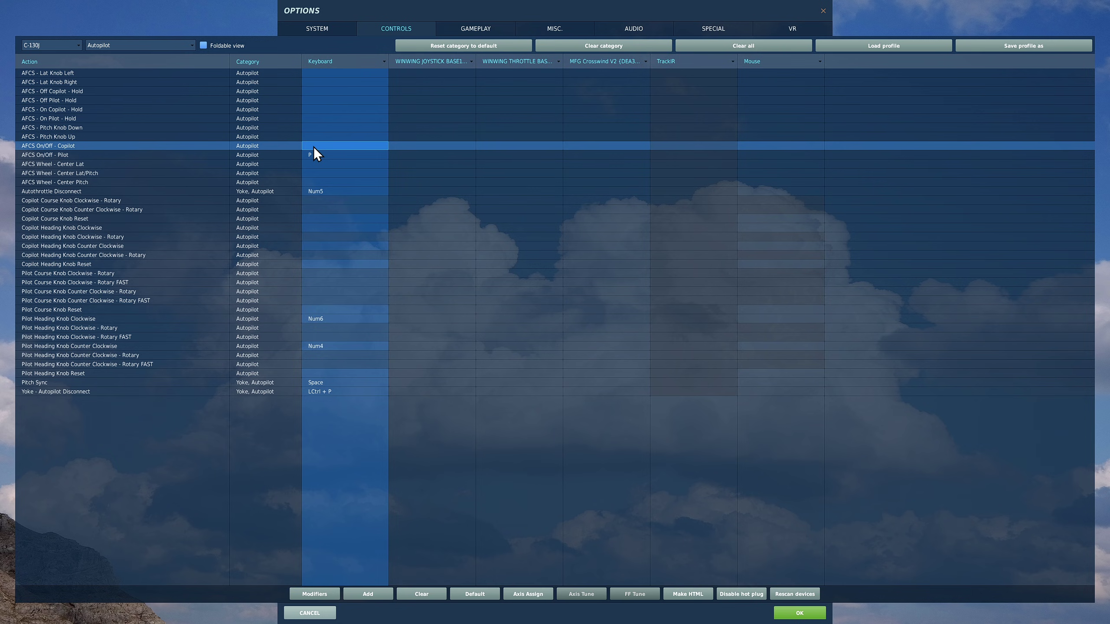
left_click(316, 193)
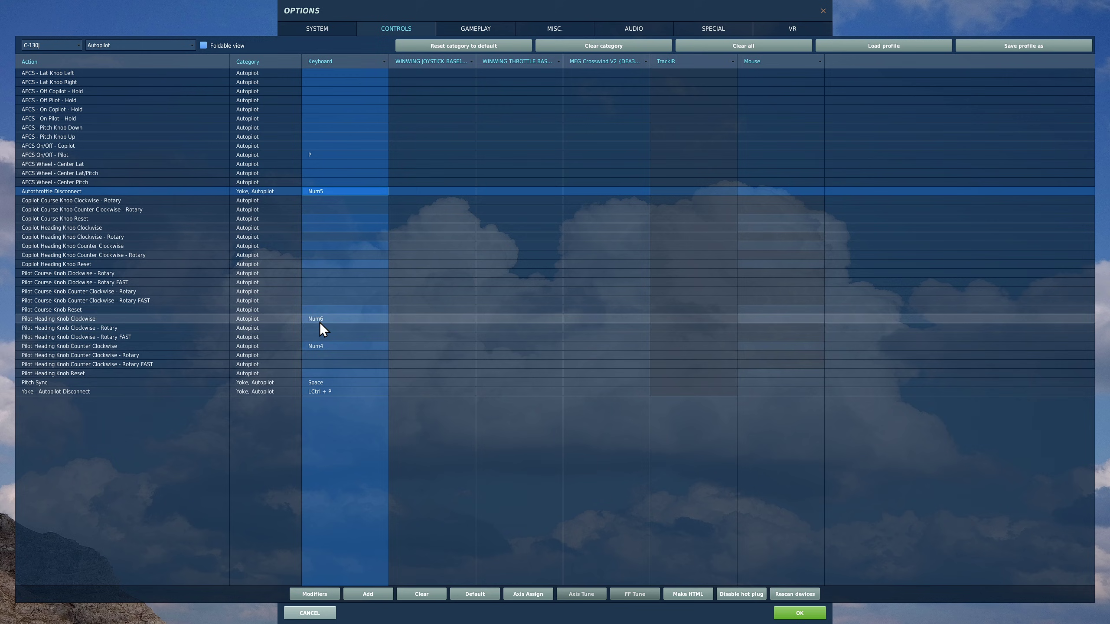
left_click(323, 383)
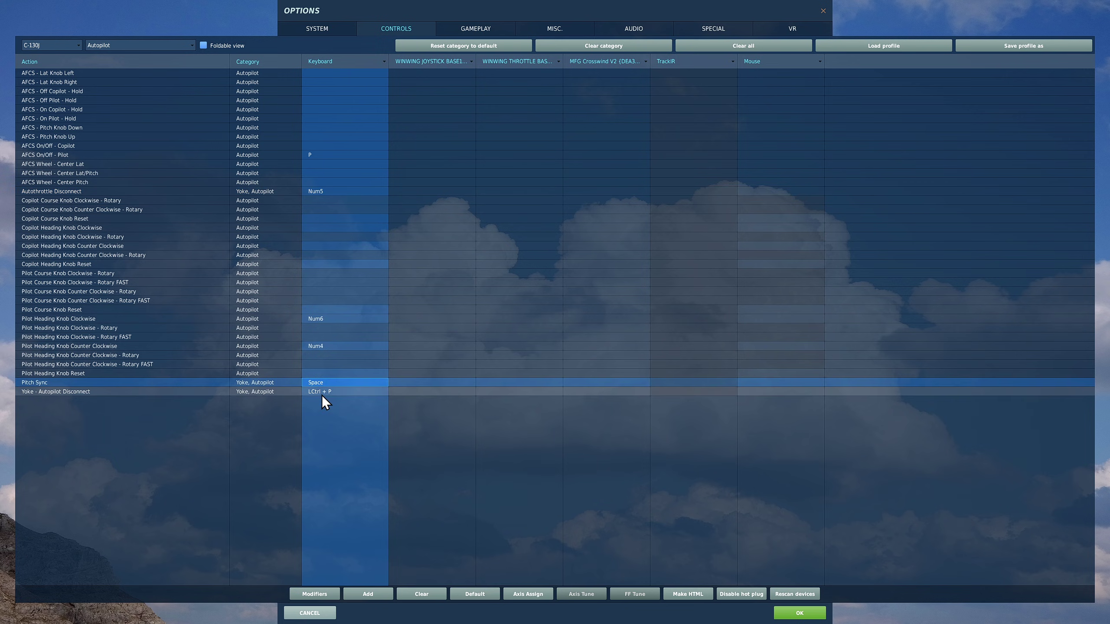
left_click(322, 393)
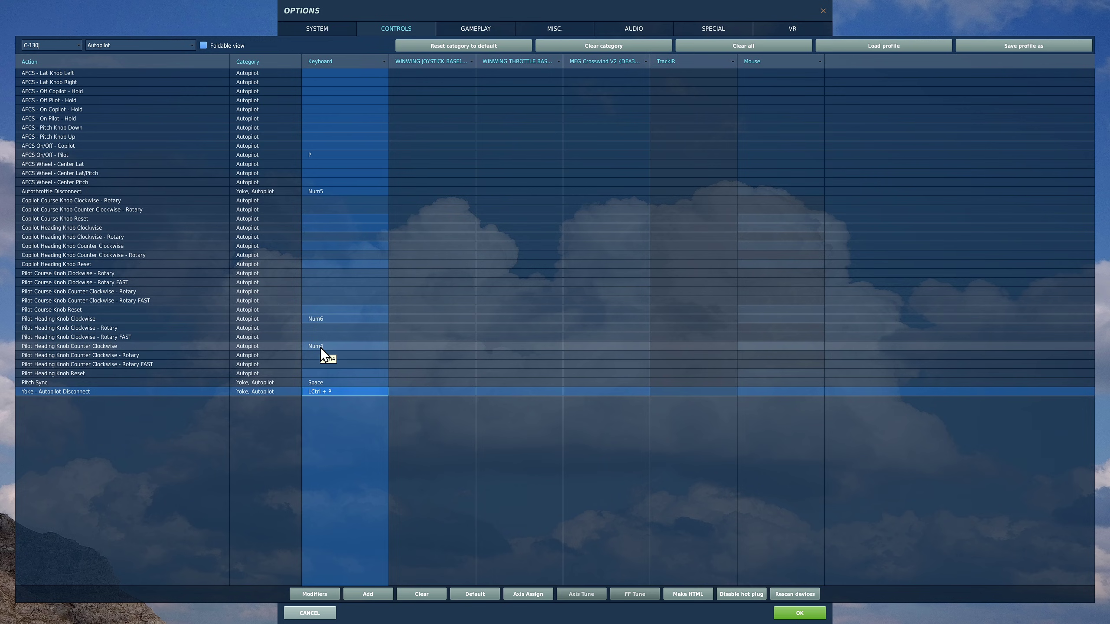
left_click(316, 320)
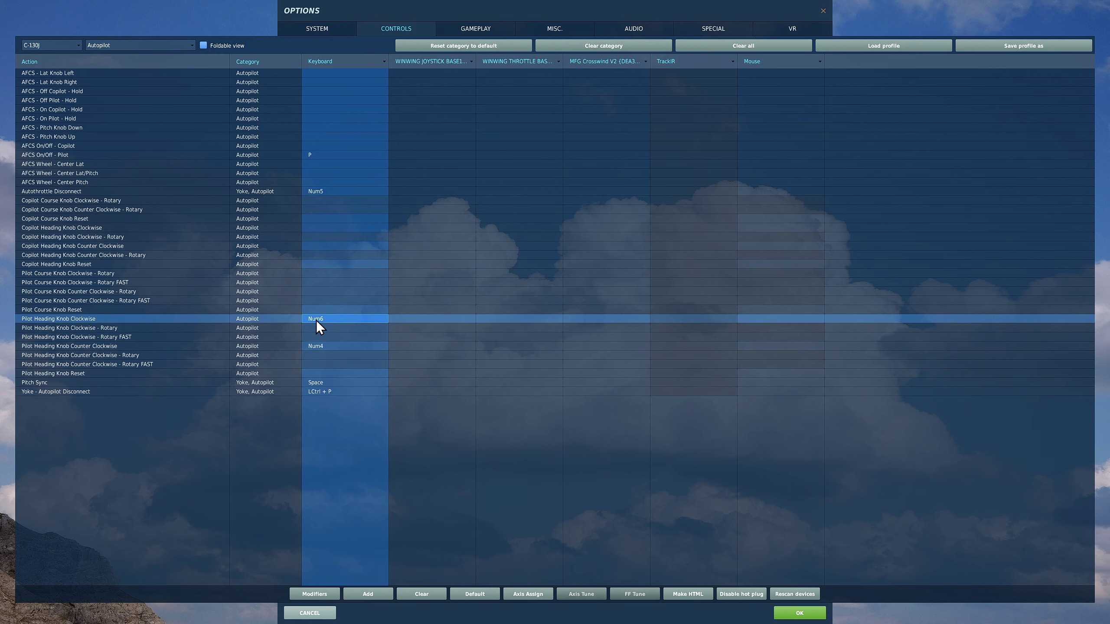
Step: Show the Assist category and review the Start Procedure and Stop Procedure commands
left_click(190, 46)
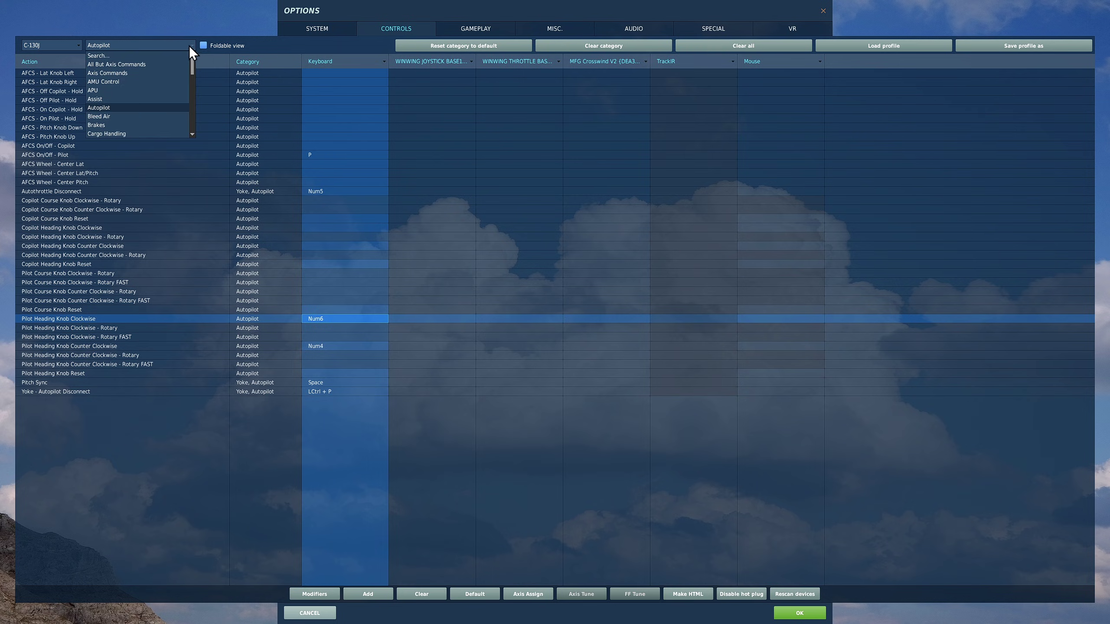
left_click(99, 100)
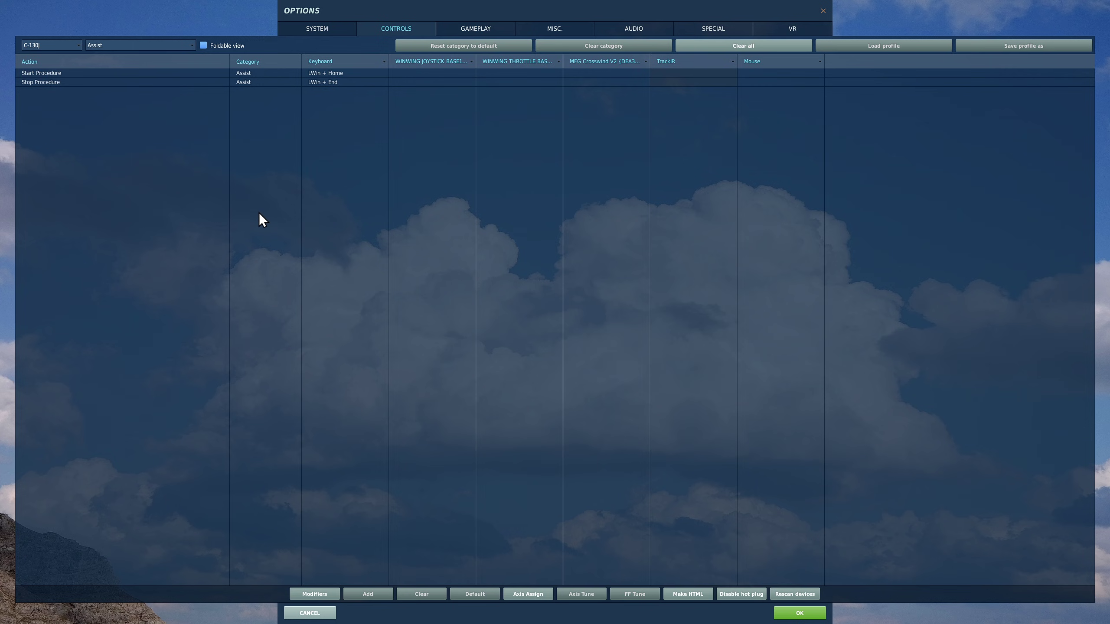
left_click(54, 73)
left_click(117, 46)
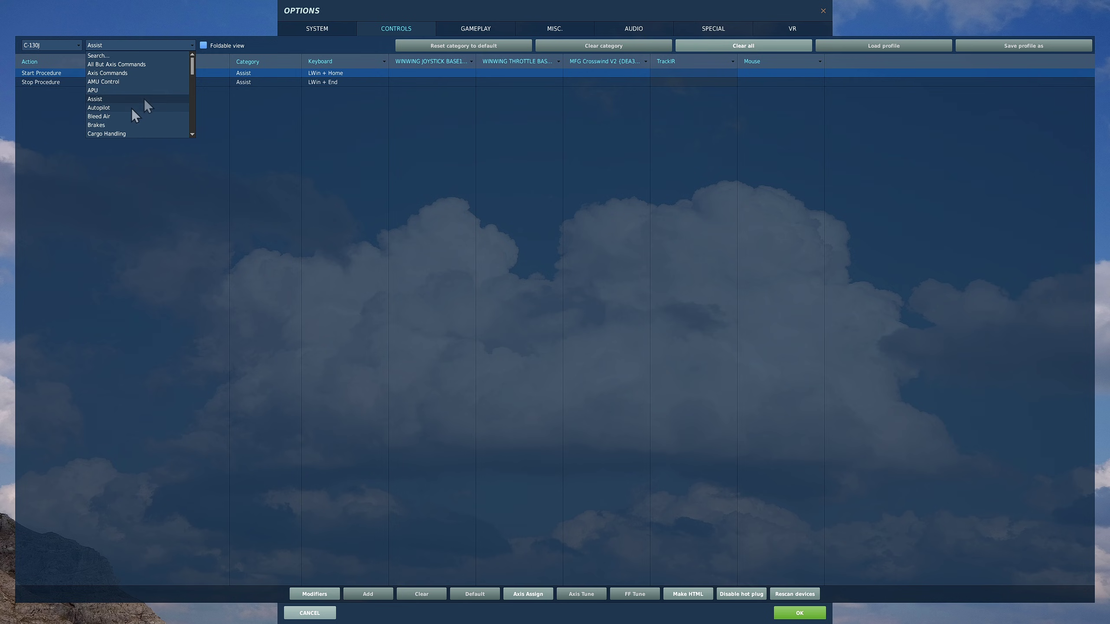
scroll(138, 99, "down", 5)
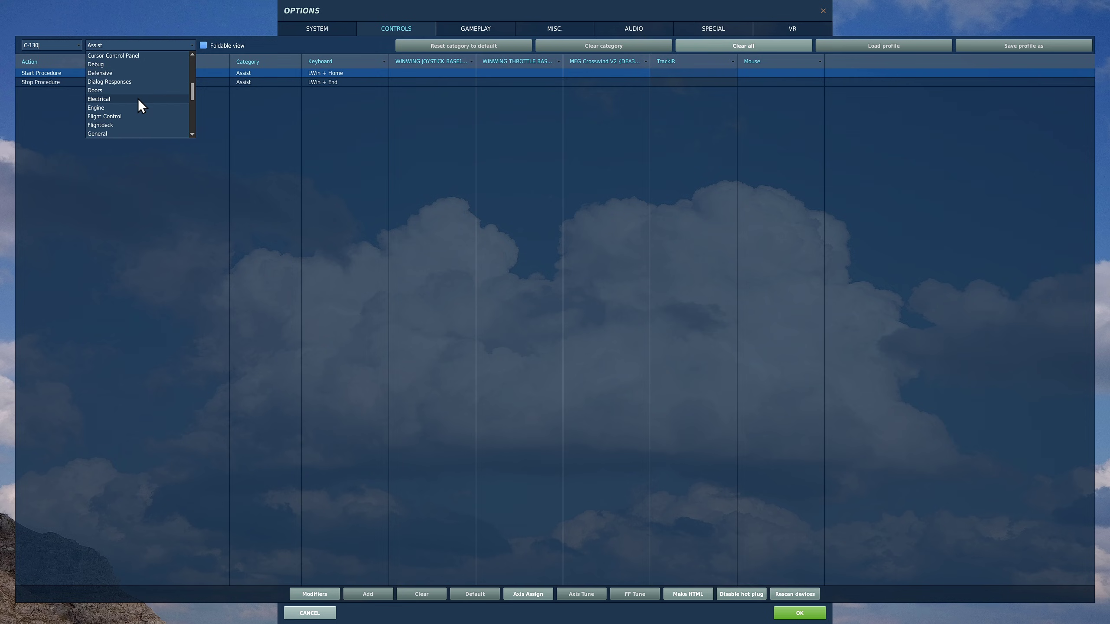
scroll(138, 99, "up", 3)
Step: Switch to the C-130J_LoadMaster controls and search for "sidearm" to review the Fire Sidearm and Toggle Sidearm bindings
left_click(76, 45)
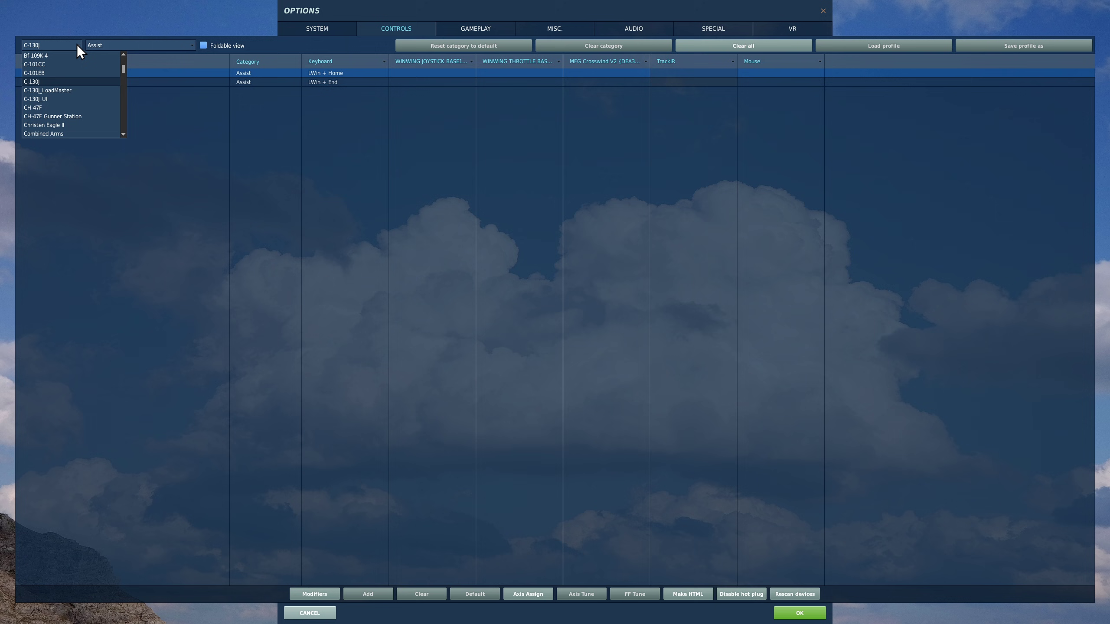
left_click(48, 91)
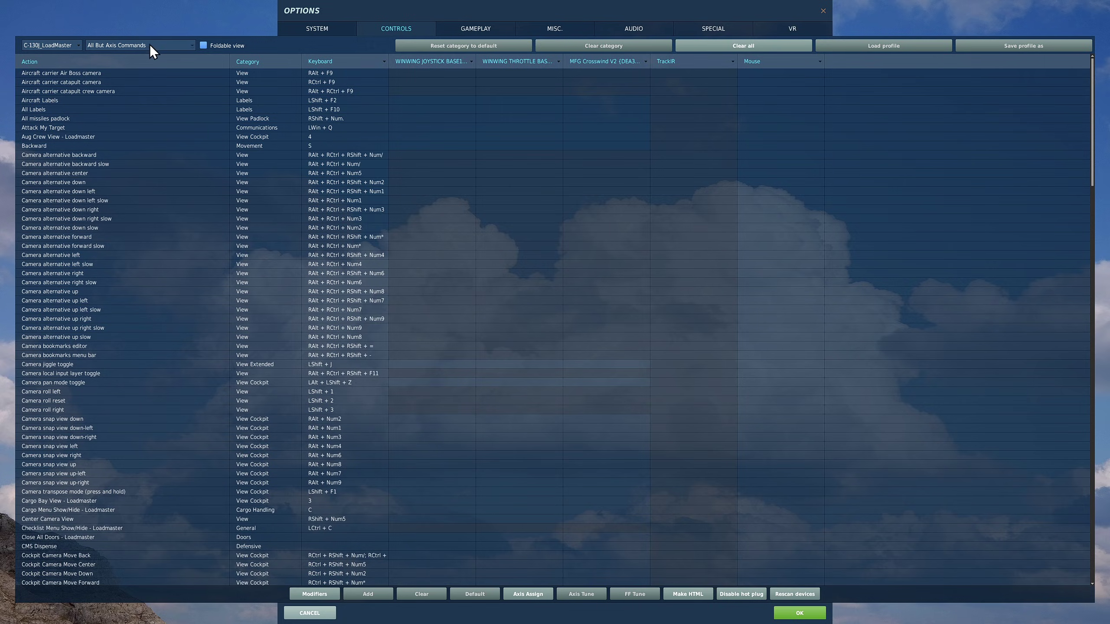
left_click(164, 48)
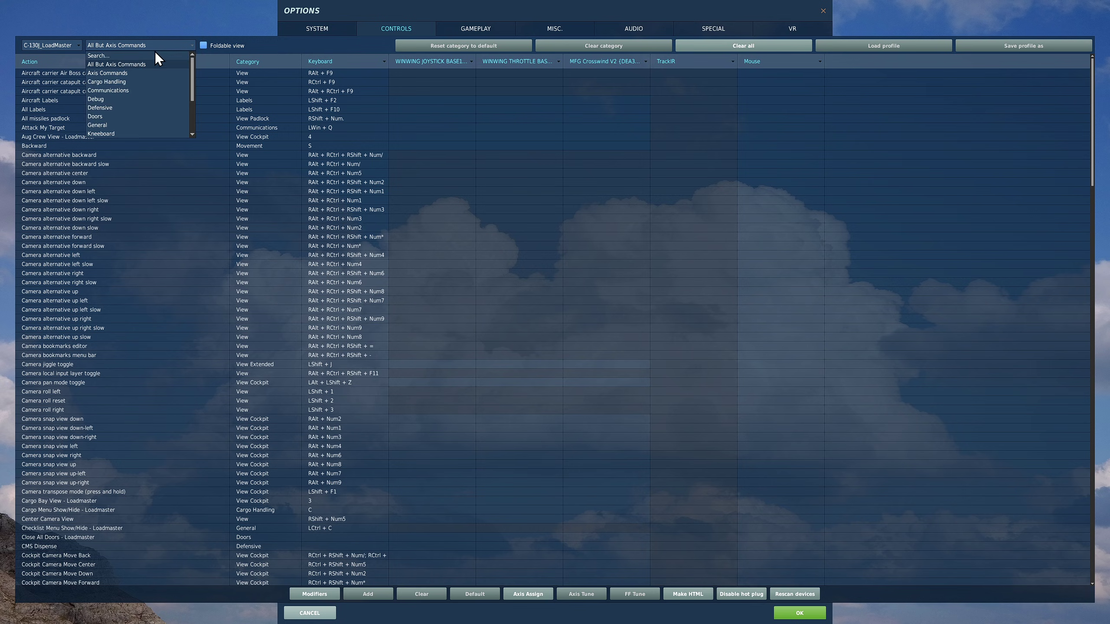
left_click(123, 56)
type("sidearm")
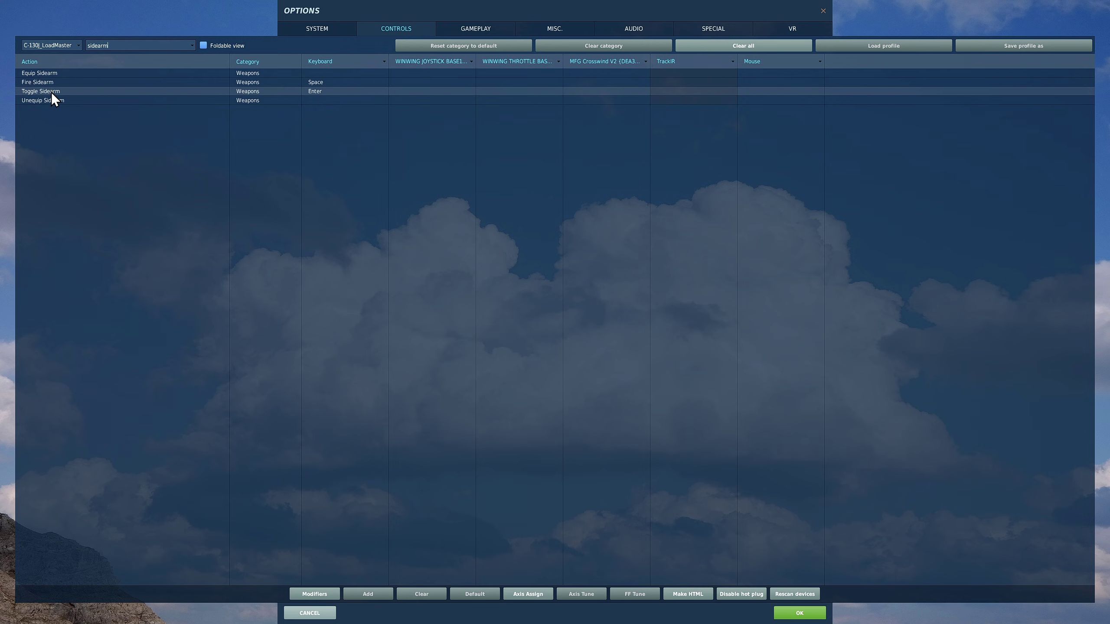
left_click(312, 83)
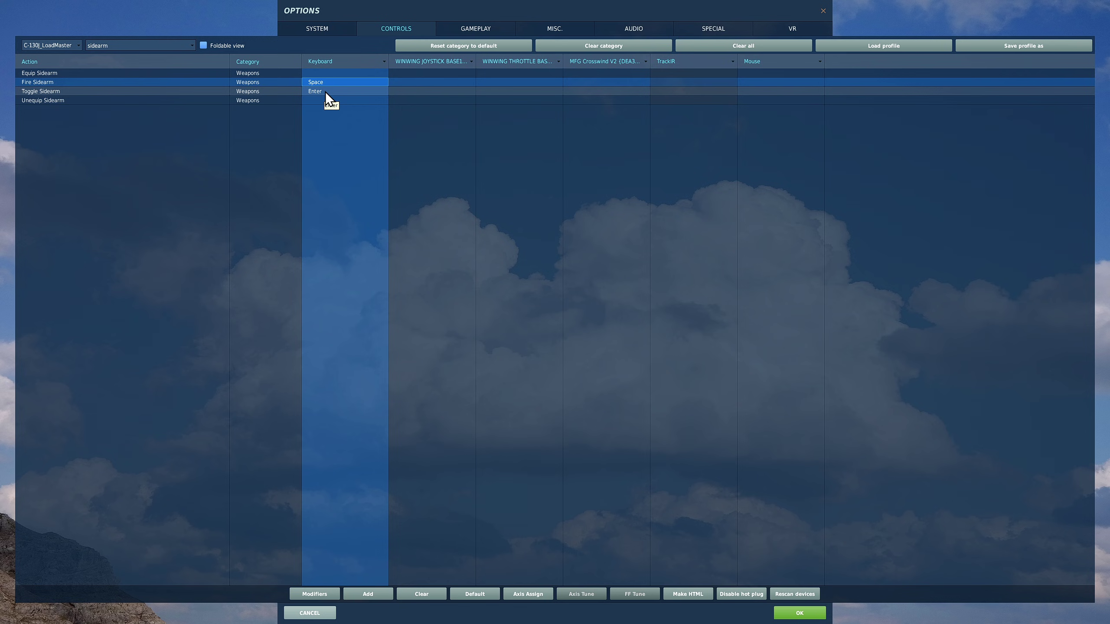
left_click(192, 45)
scroll(155, 88, "down", 4)
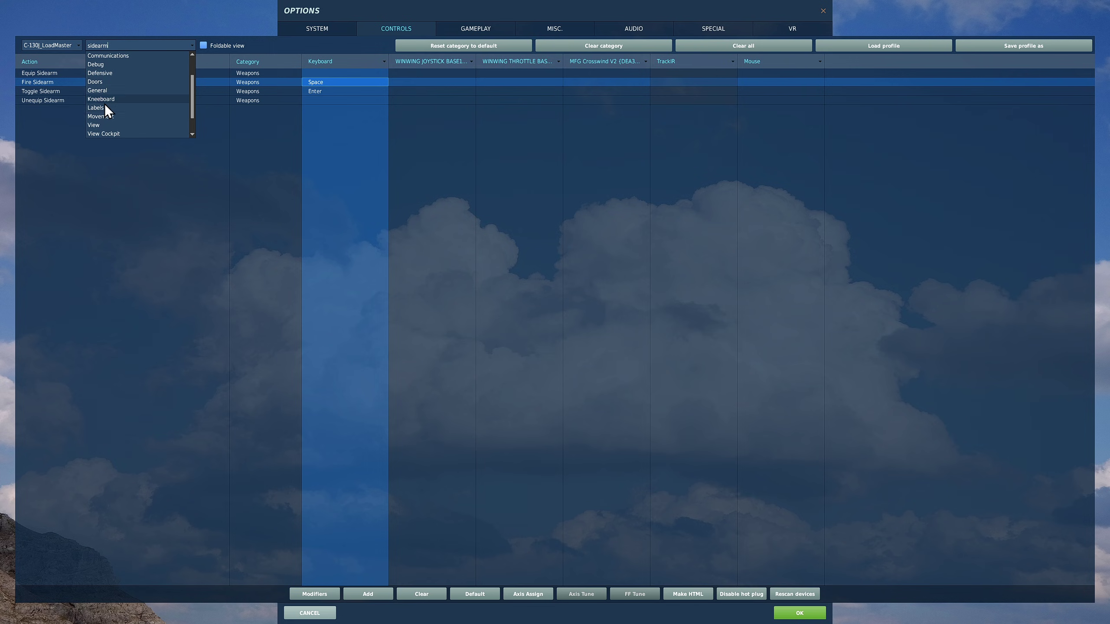
scroll(104, 104, "down", 3)
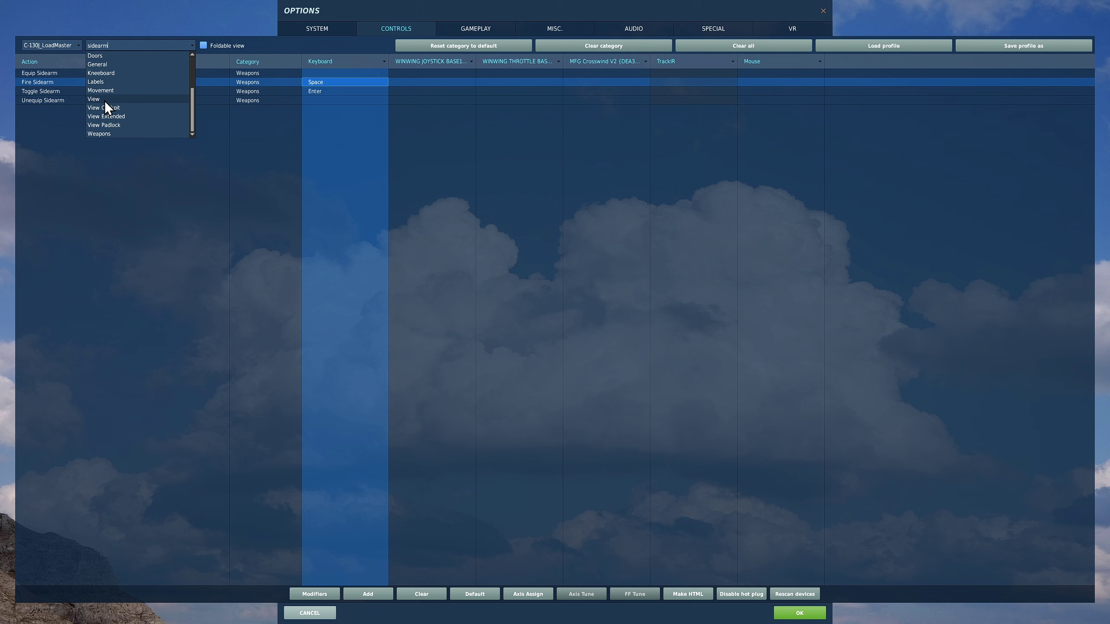
Step: Return to the C-130J controls and show the Cursor Control Panel category
left_click(56, 43)
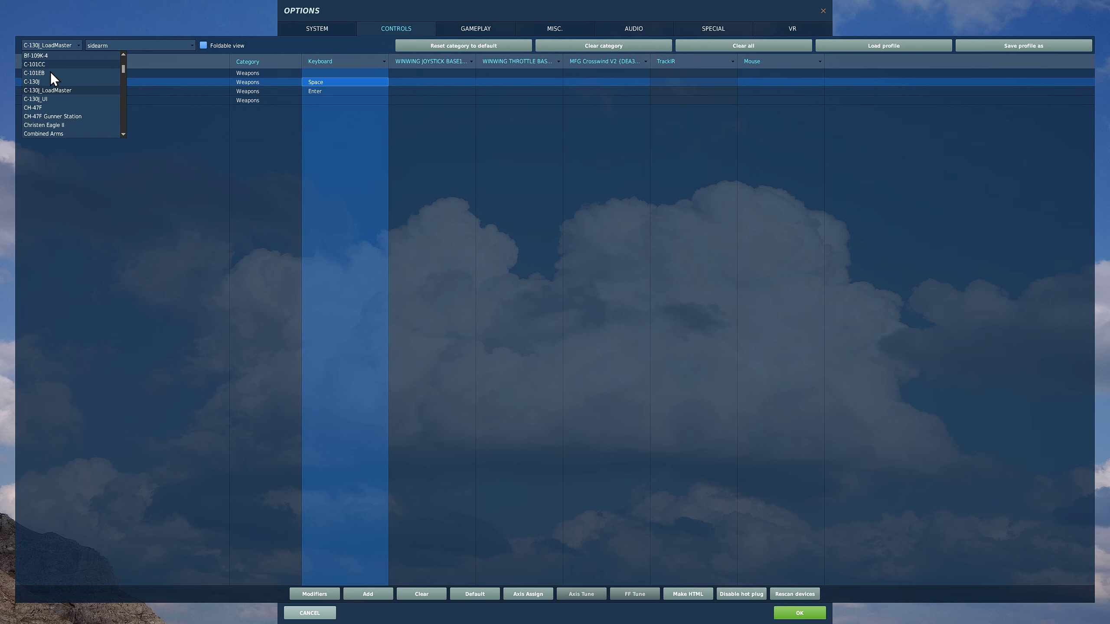
left_click(46, 83)
left_click(104, 41)
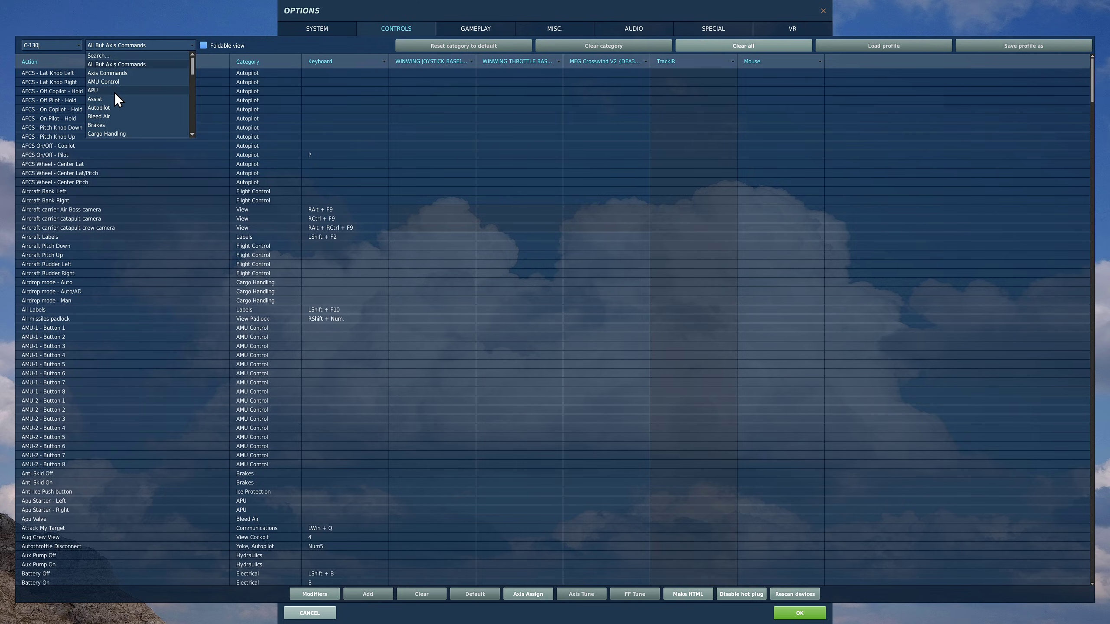
scroll(114, 94, "down", 4)
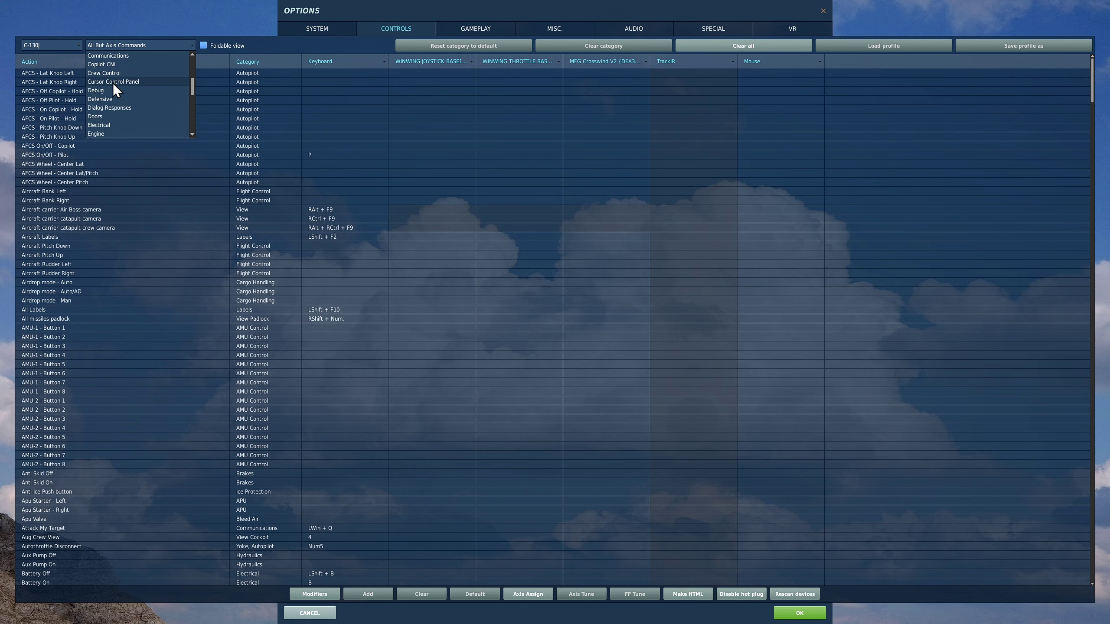
left_click(113, 82)
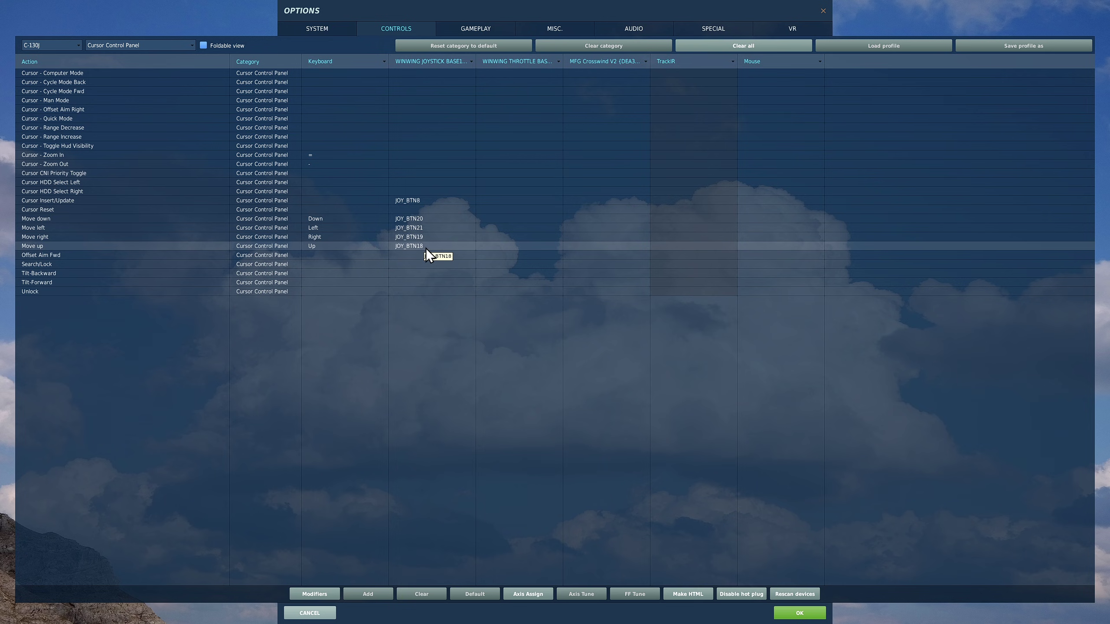
Step: Examine the WINWING joystick assignments for the cursor's Move down and Move up commands, leaving the Move up assignment without changes
left_click(424, 219)
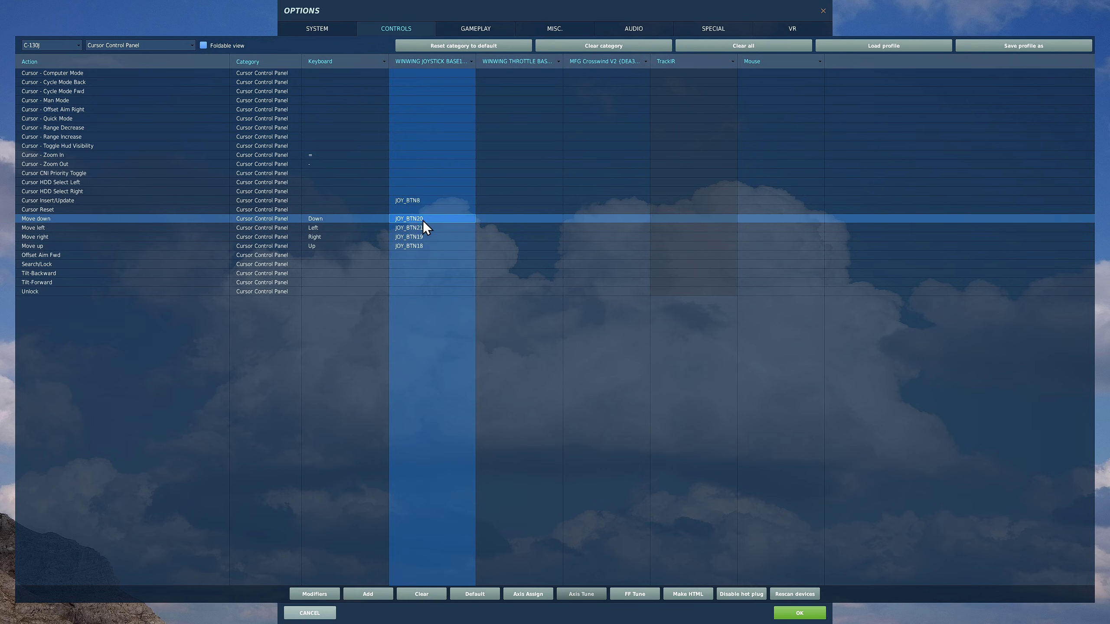
double_click(424, 246)
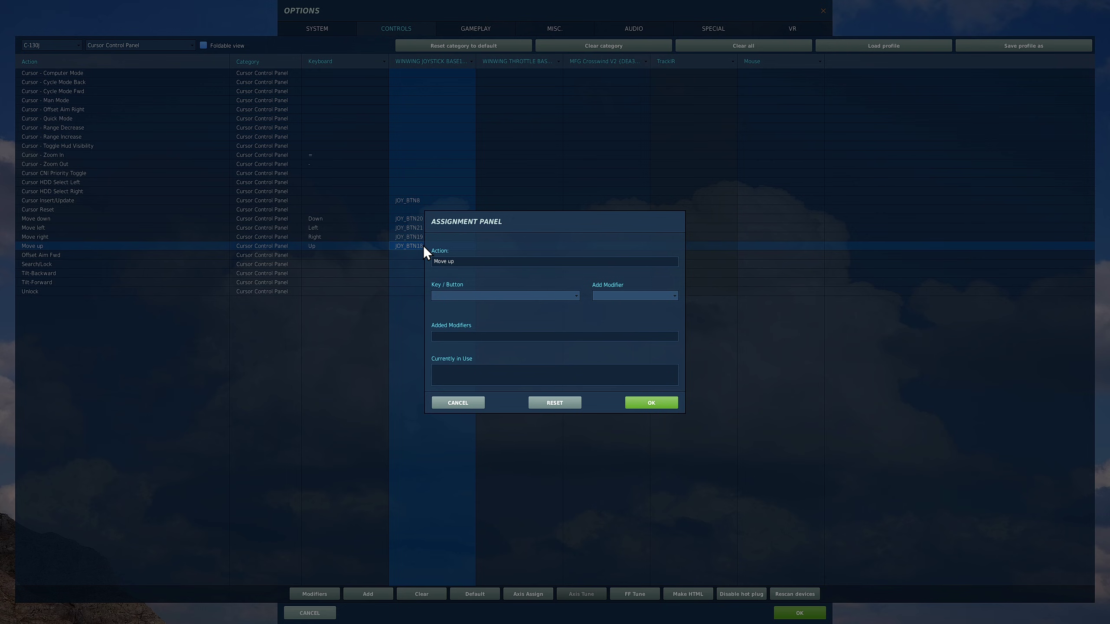
left_click(466, 405)
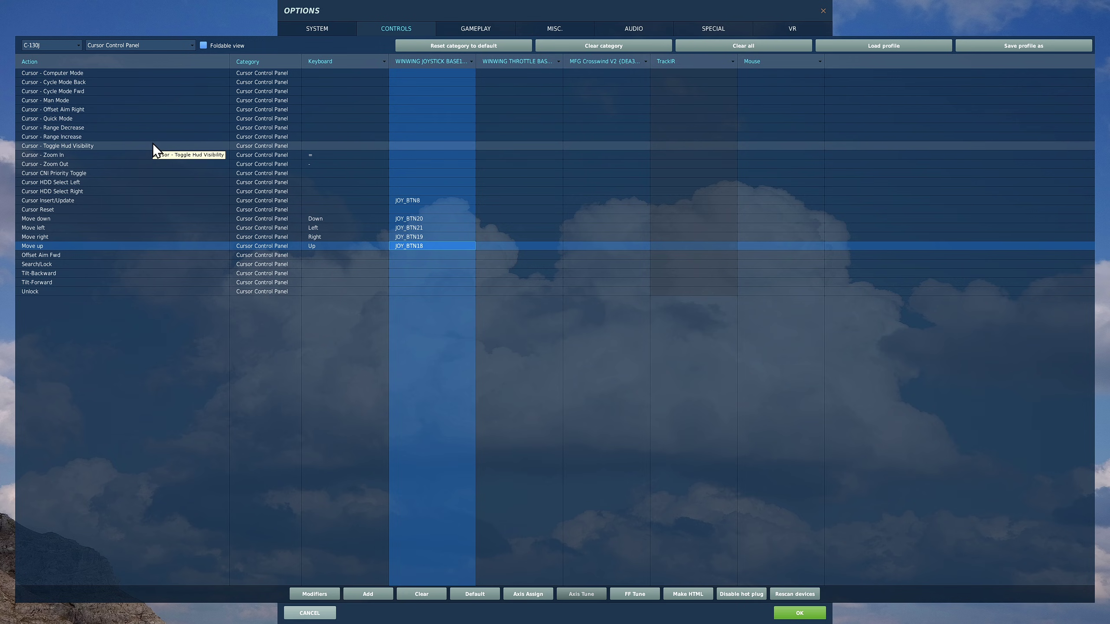
Step: Show the C-130J_UI controls to review their keyboard text input commands, and return to the C-130J controls
left_click(77, 46)
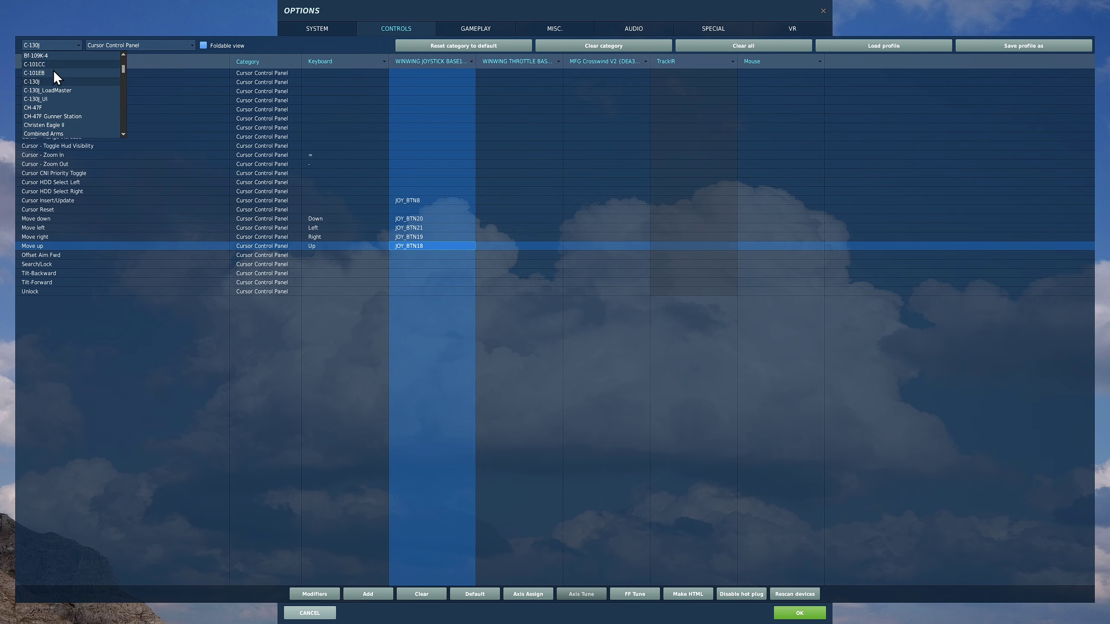
left_click(42, 100)
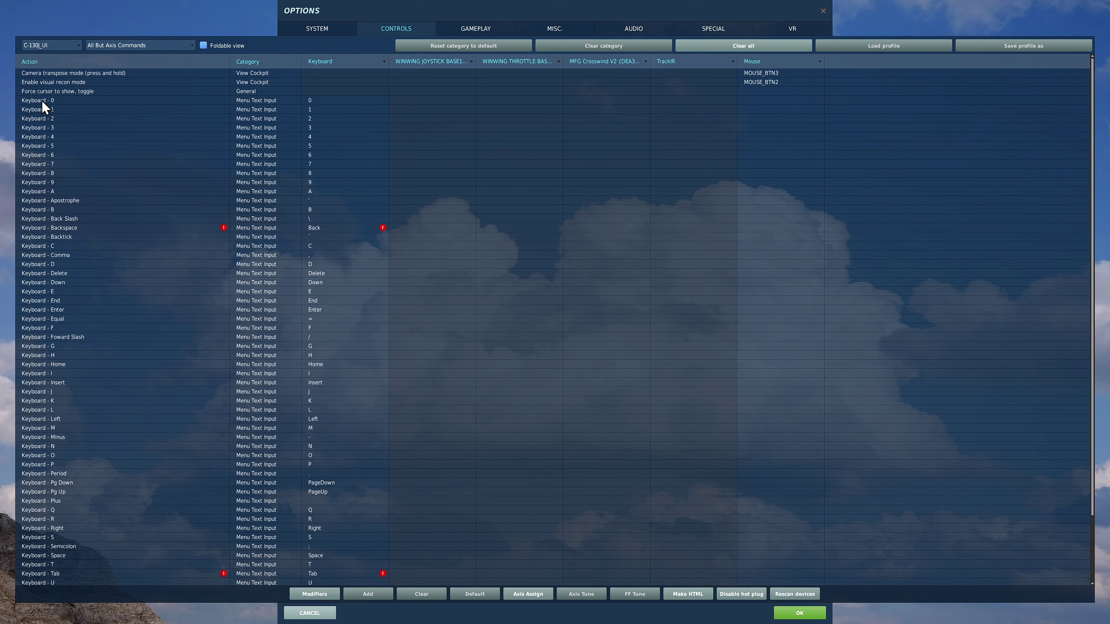
left_click(76, 46)
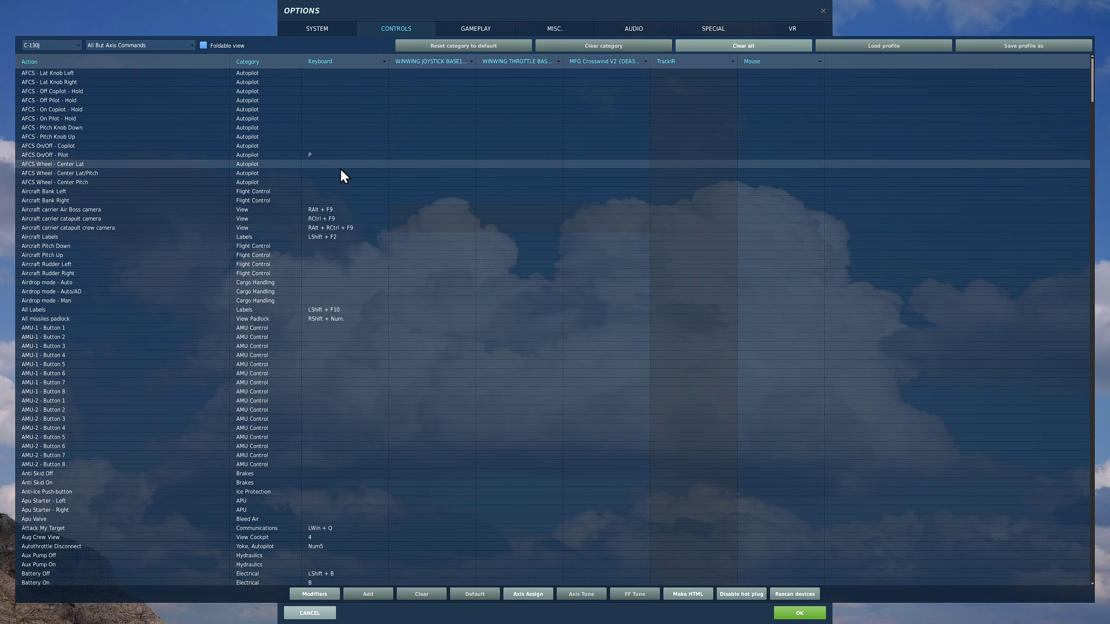